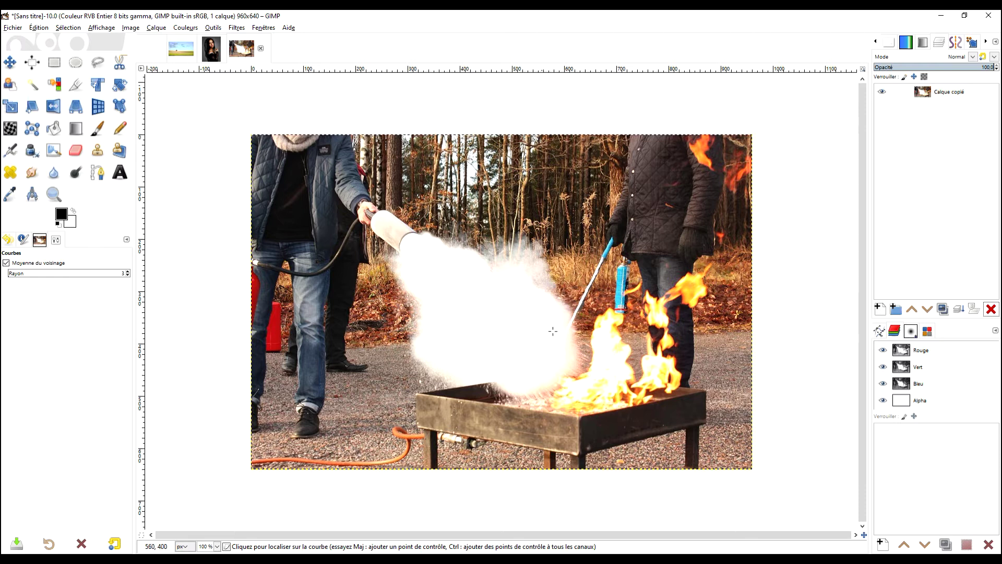
Duplicate the layer Calque copié
click(963, 92)
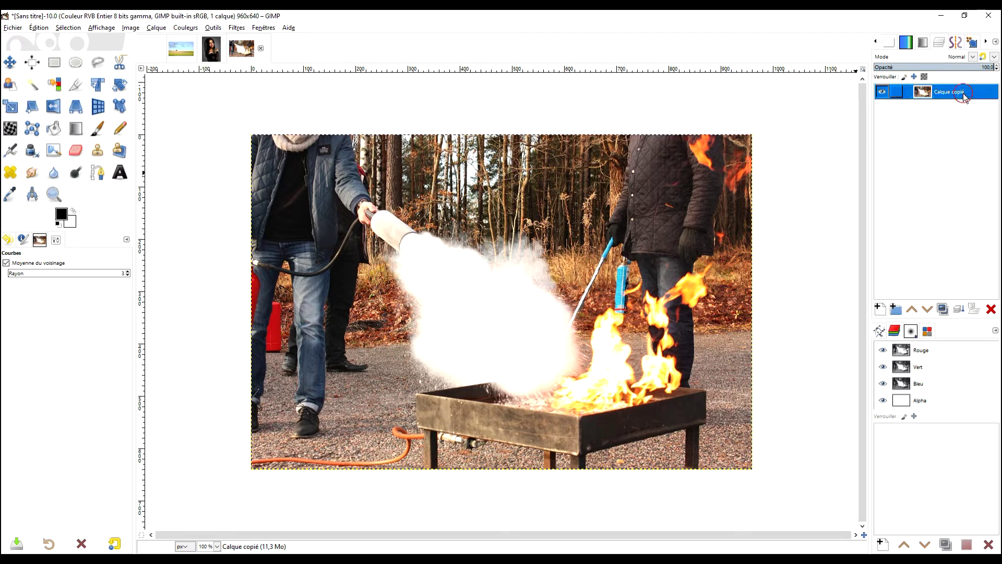
click(942, 309)
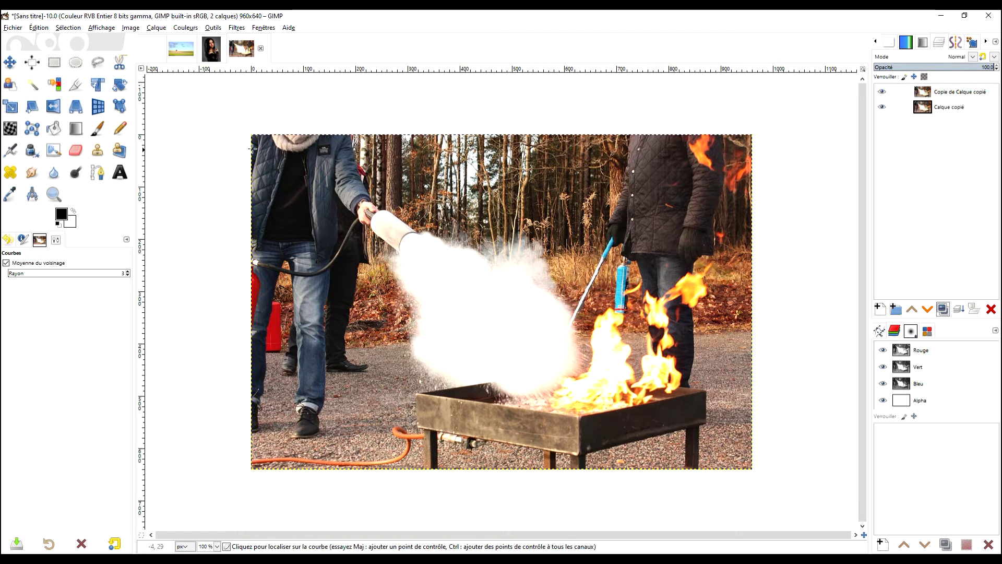
Open the G'MIC-Qt filters, search for MORP and run the Morph [Interactive] filter with 16 frames on all visible layers
click(238, 27)
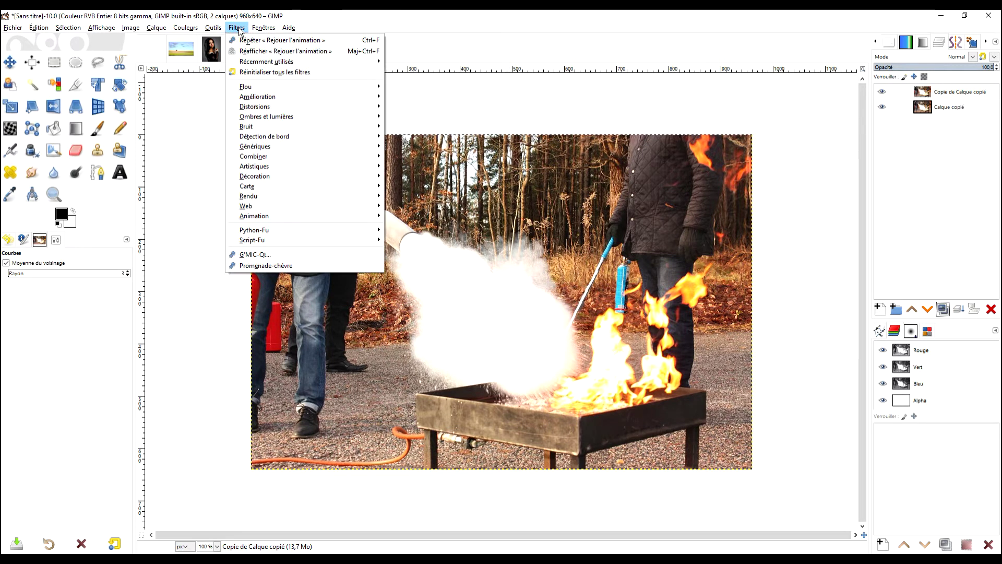
click(276, 254)
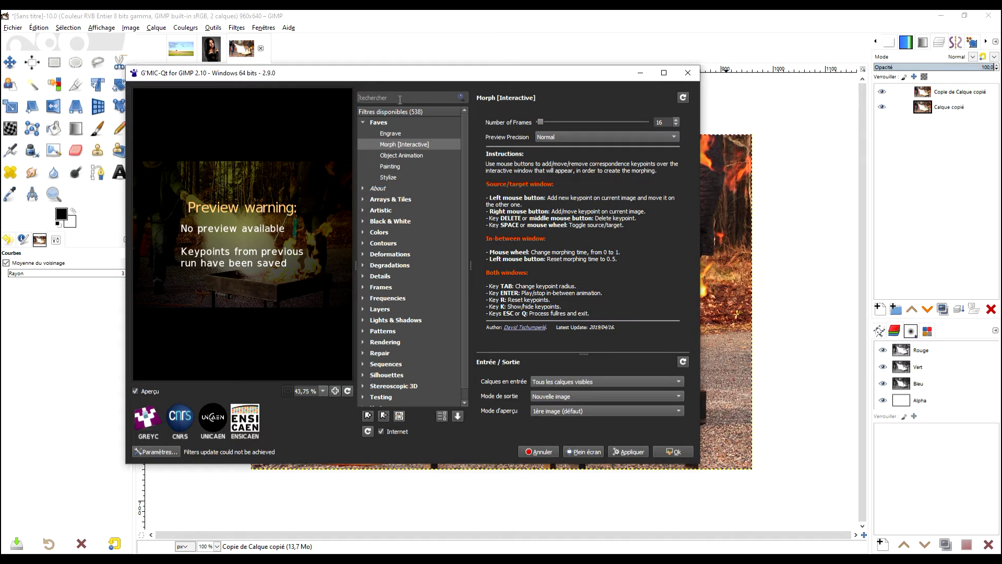
text(MORP)
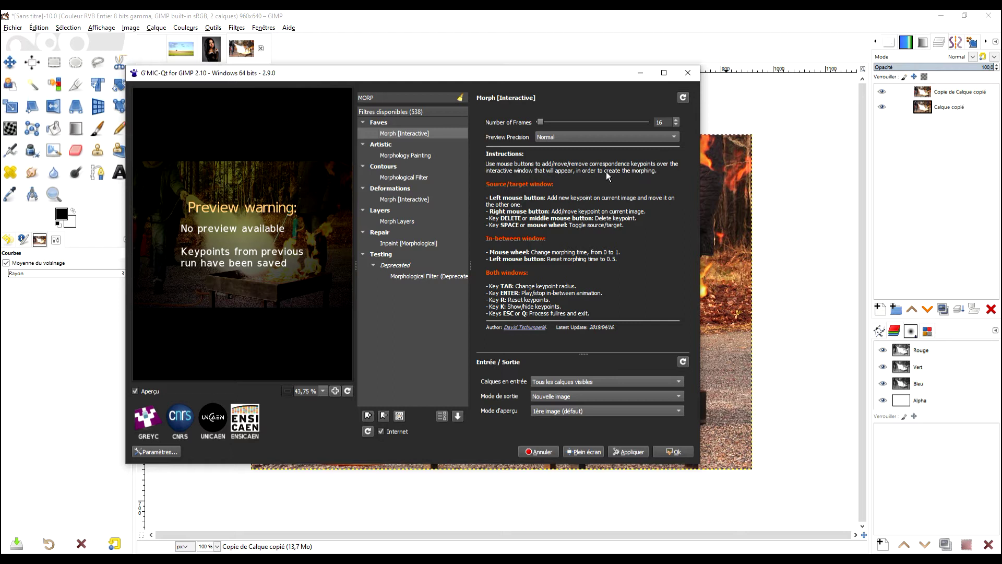
click(664, 450)
Arrange the Interactive Morph source and in-between windows side by side and reset all keypoints saved from the previous run
drag(264, 228, 202, 93)
drag(444, 56, 598, 92)
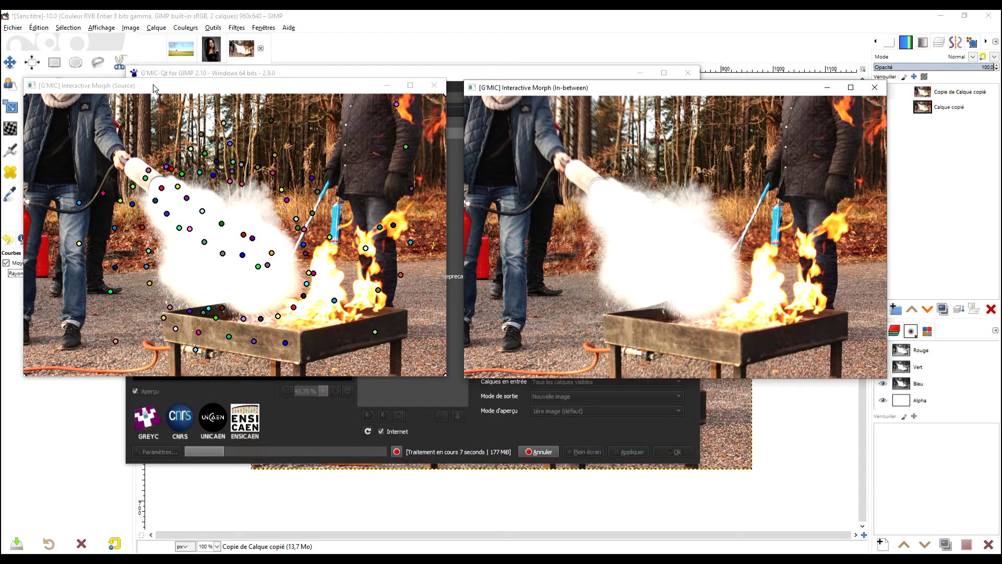
drag(154, 88, 159, 83)
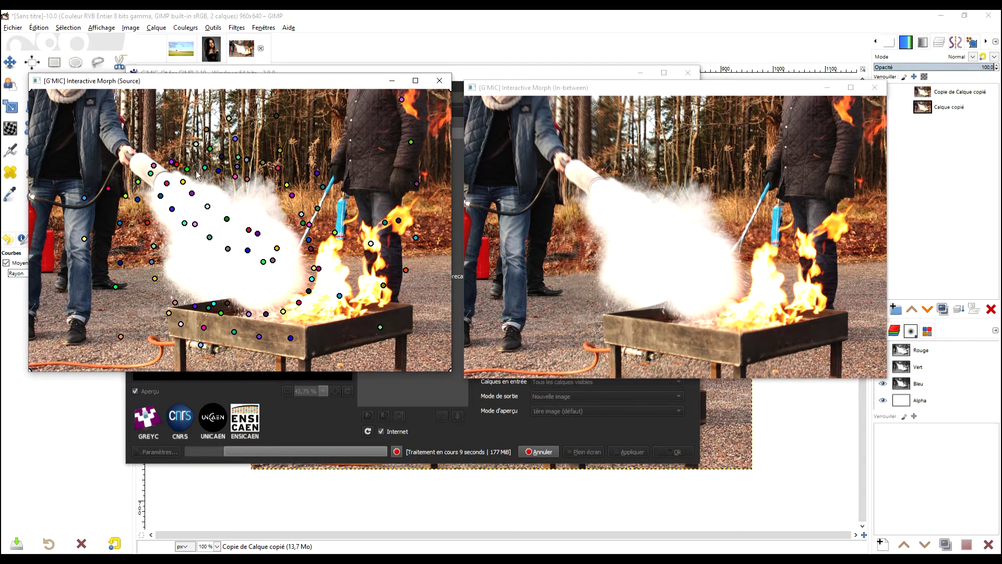
key(r)
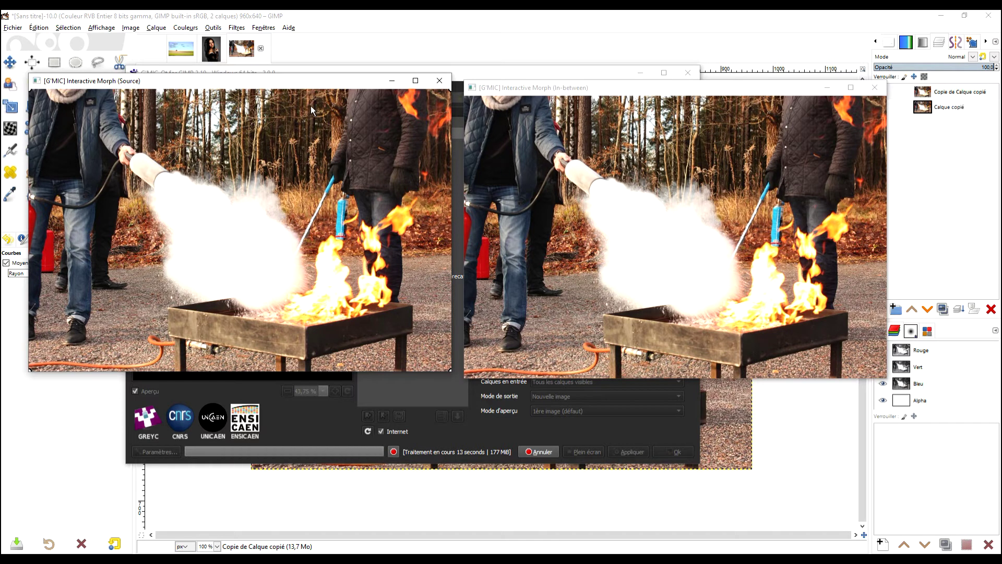
drag(282, 83, 272, 94)
drag(552, 91, 538, 97)
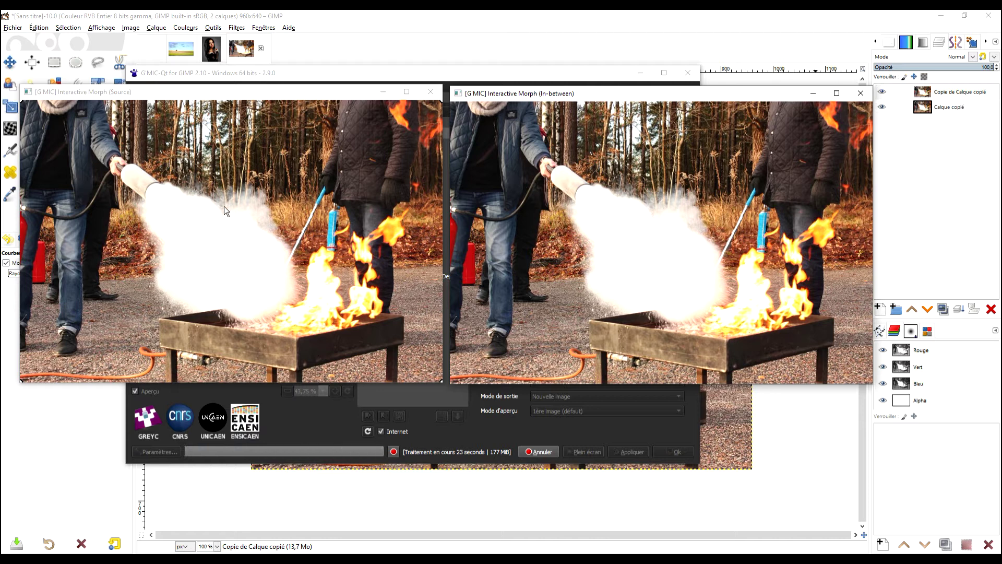
Place fixed keypoints down the left outline of the white smoke cloud, from beside the extinguisher nozzle towards the fire tray
click(131, 192)
click(123, 207)
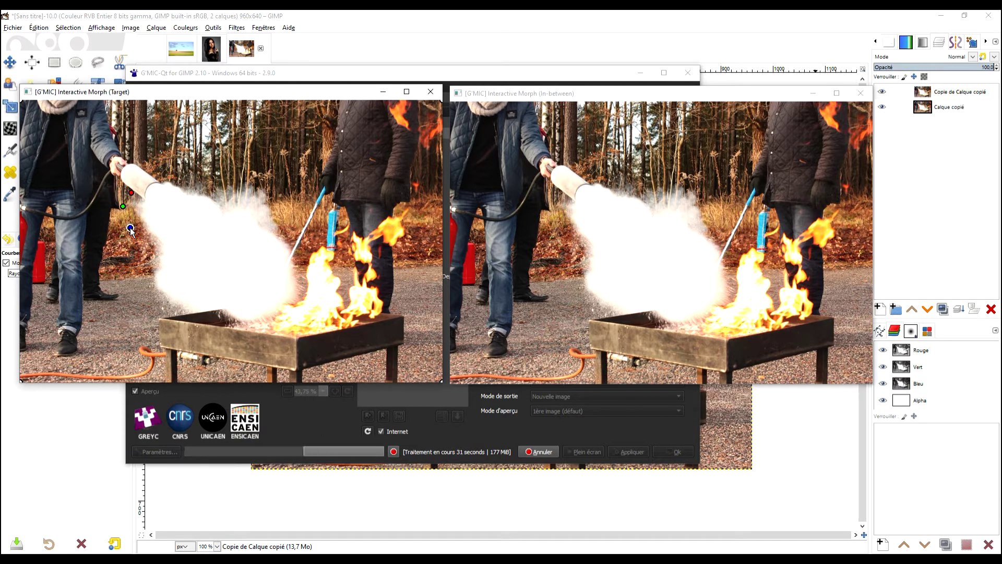
click(131, 229)
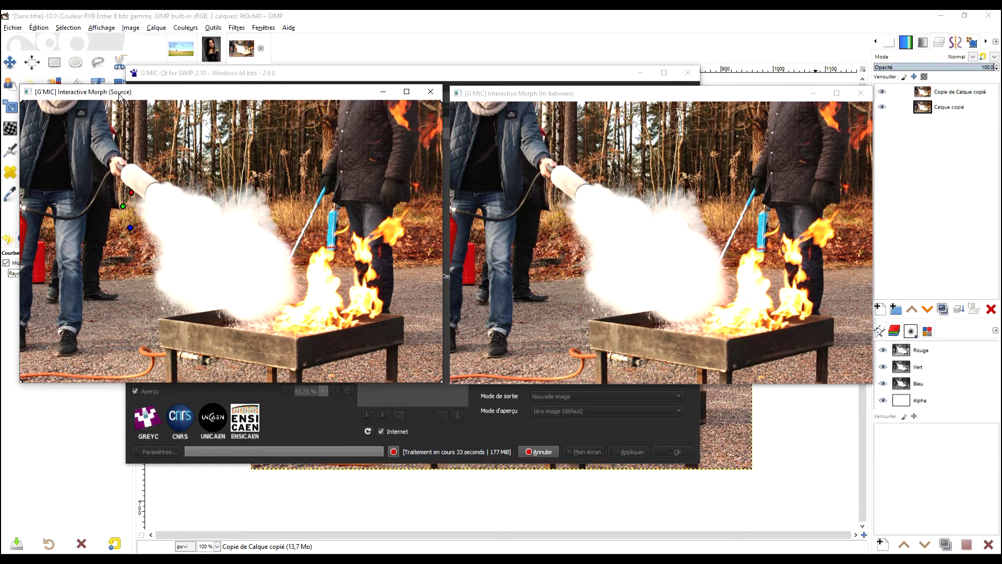
click(135, 245)
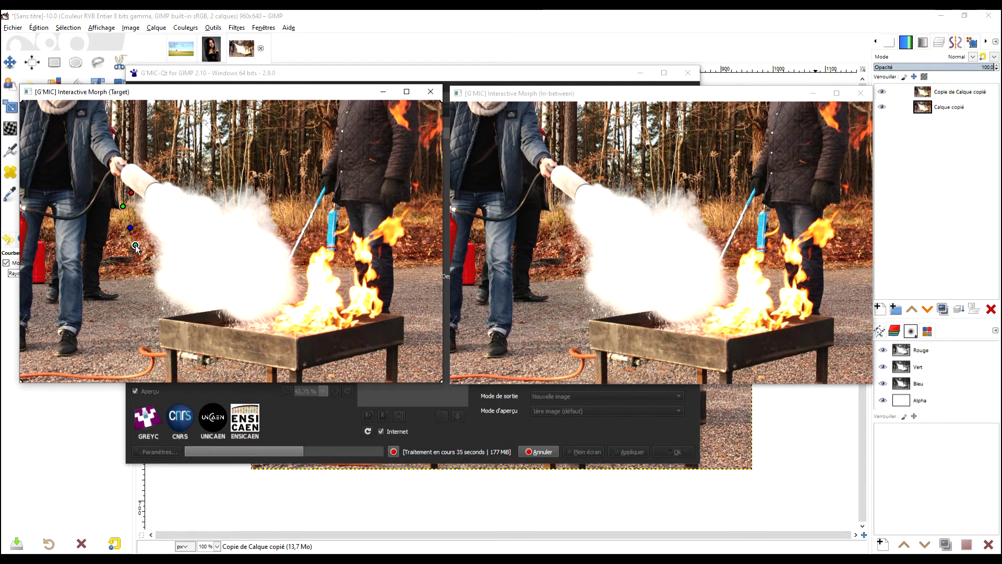
click(135, 246)
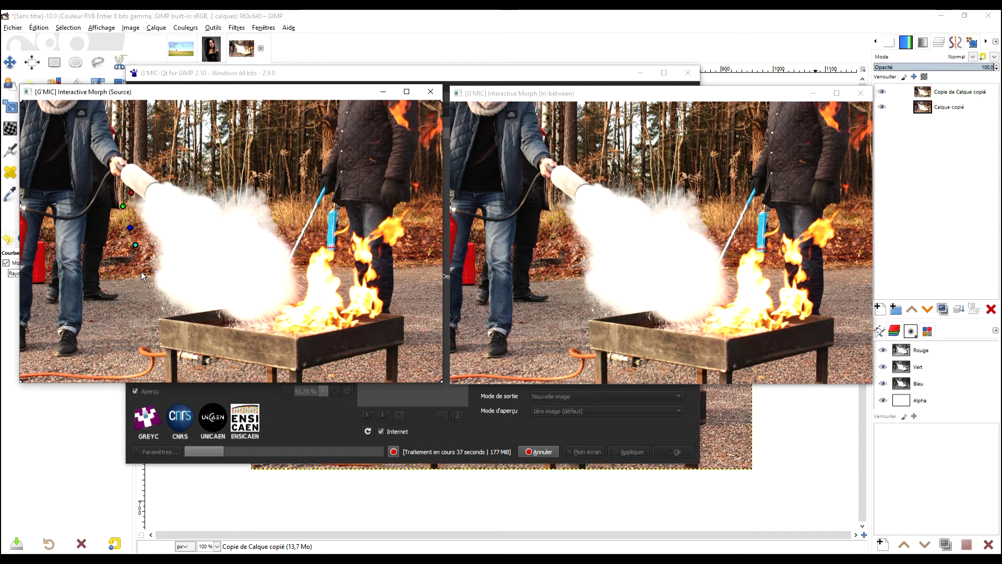
click(141, 272)
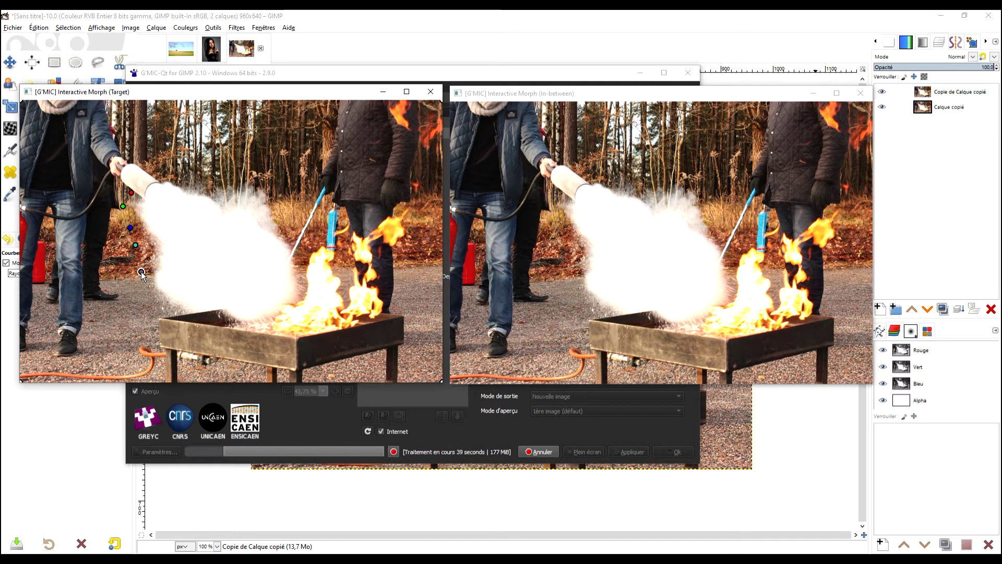
click(141, 272)
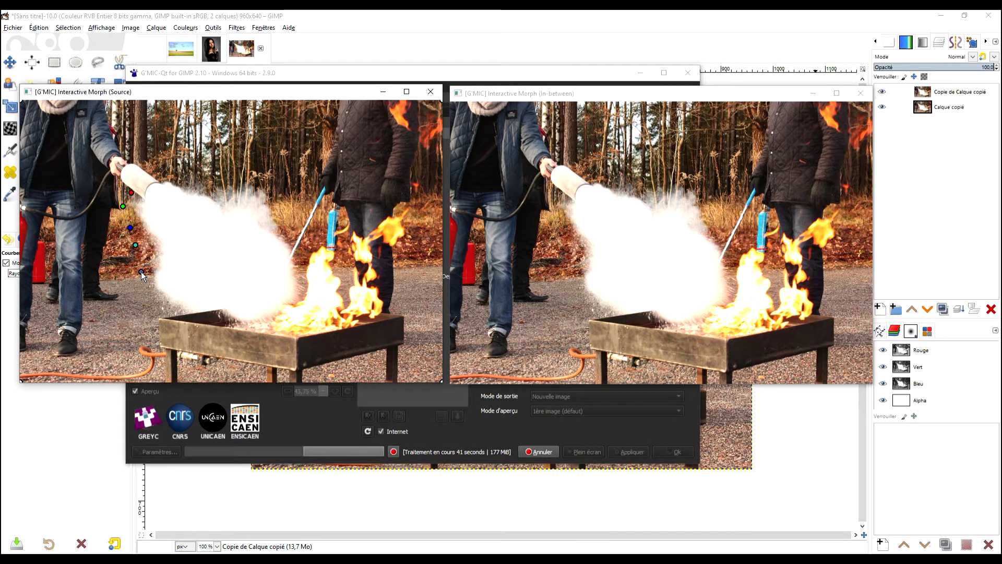
click(144, 286)
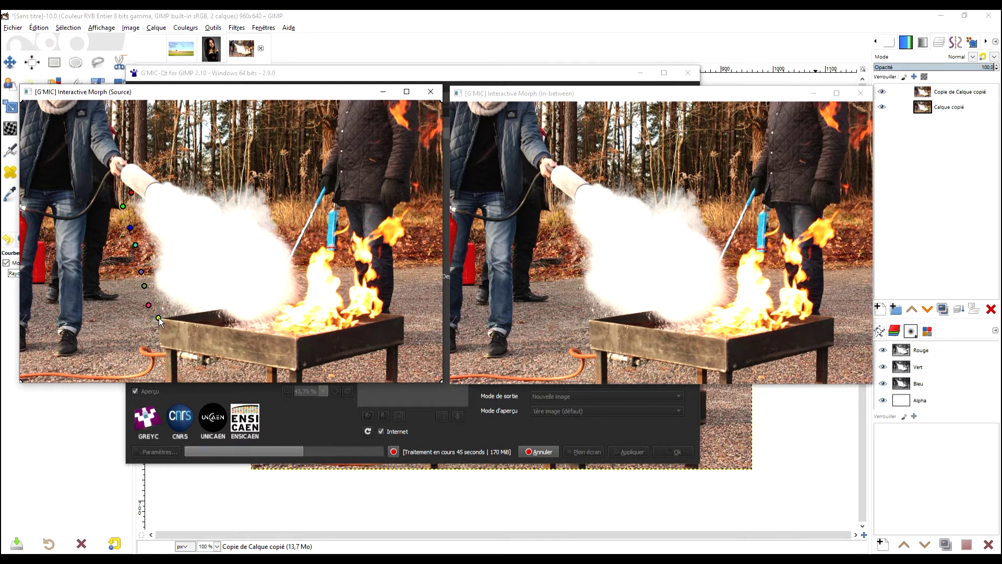
Add fixed keypoints along the upper rim of the fire tray, just below the smoke cloud
click(165, 324)
click(192, 327)
click(215, 328)
click(245, 330)
click(274, 327)
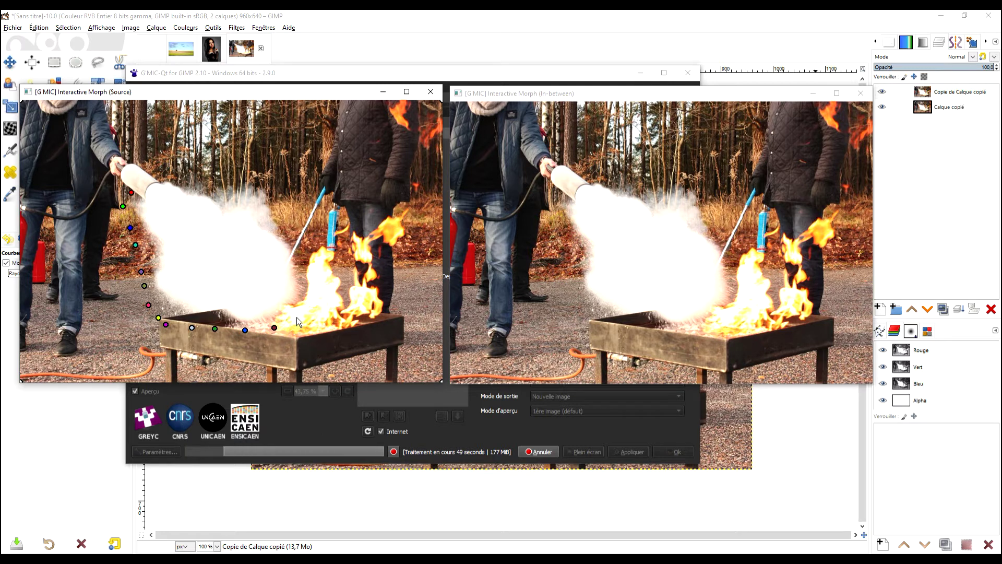
Continue the fixed keypoints up the right outline of the smoke cloud, between the smoke and the flames
click(296, 317)
click(307, 300)
click(310, 283)
click(307, 256)
click(295, 245)
click(289, 228)
click(278, 206)
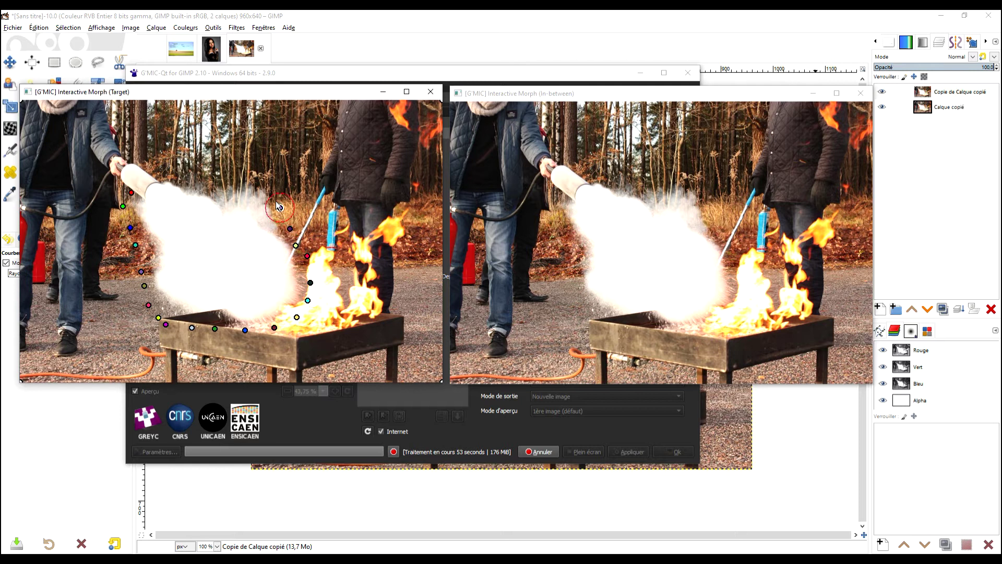
Close the ring of fixed keypoints along the top of the smoke cloud, back to the extinguisher nozzle
click(271, 191)
click(258, 179)
click(234, 179)
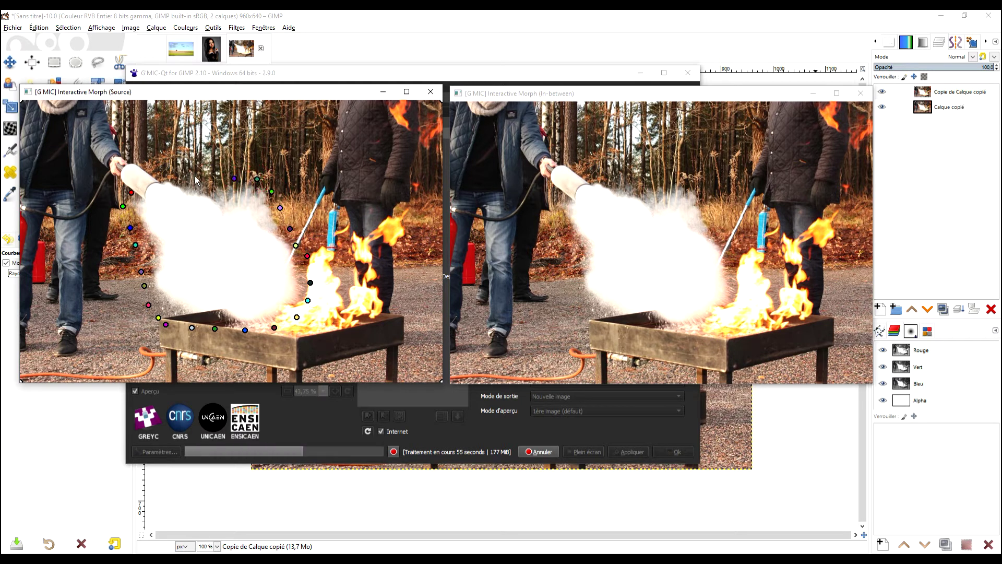
click(195, 176)
click(166, 171)
click(152, 175)
click(142, 184)
click(140, 193)
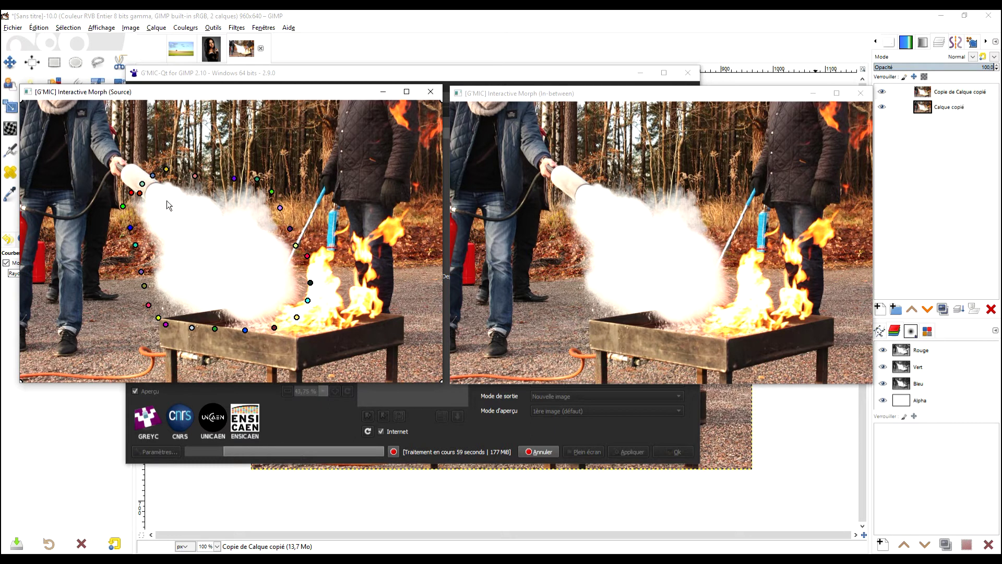
Add keypoints inside the smoke near the nozzle and shift their target positions outward along the spray
click(152, 199)
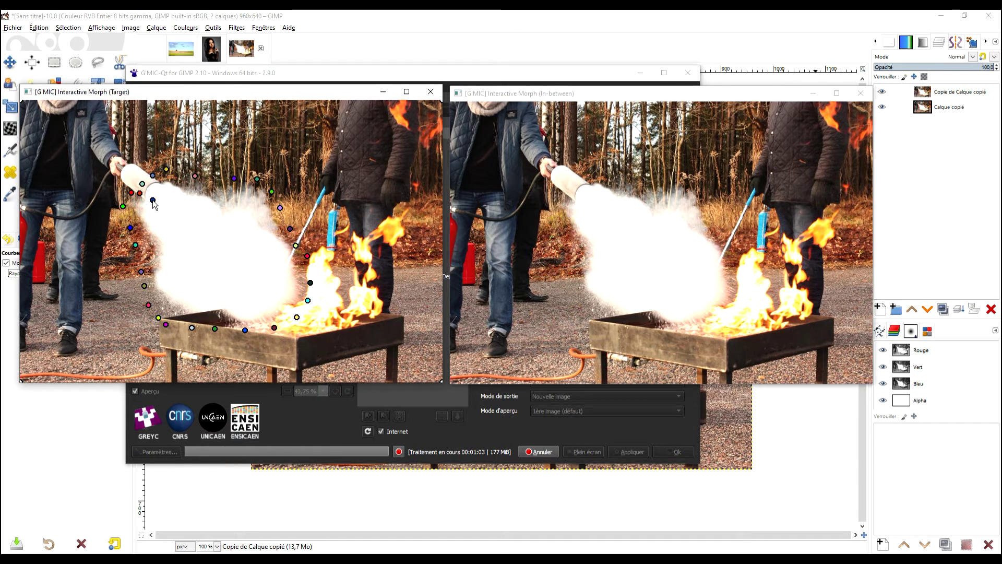
drag(153, 201, 154, 218)
key(Tab)
key(space)
click(164, 192)
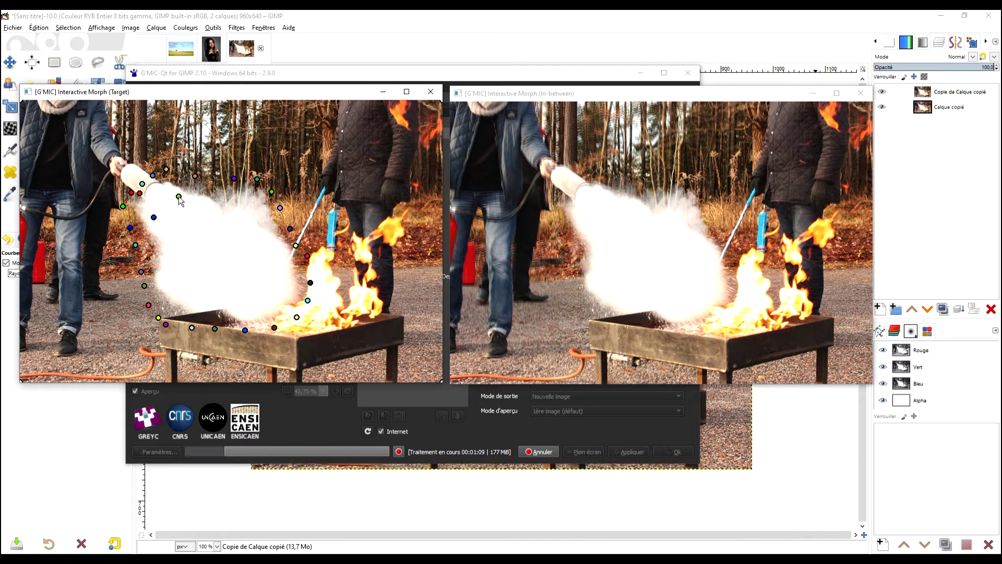
drag(162, 201, 183, 263)
click(168, 208)
click(182, 213)
Add keypoints in the middle of the smoke cloud and move their target positions towards its lower and right edges
key(space)
click(176, 268)
drag(196, 222, 206, 300)
key(space)
click(189, 289)
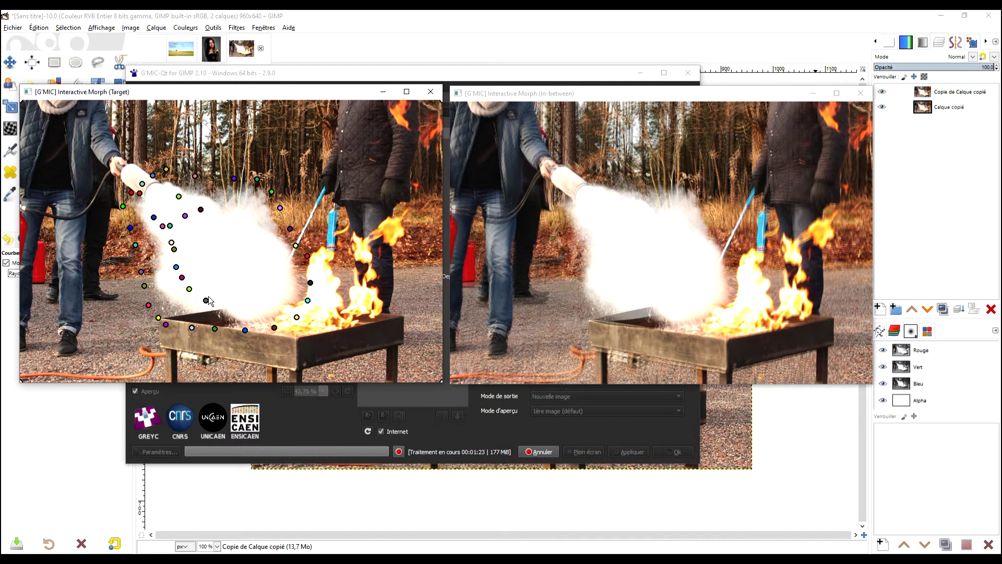
click(221, 305)
click(205, 229)
drag(204, 230, 255, 240)
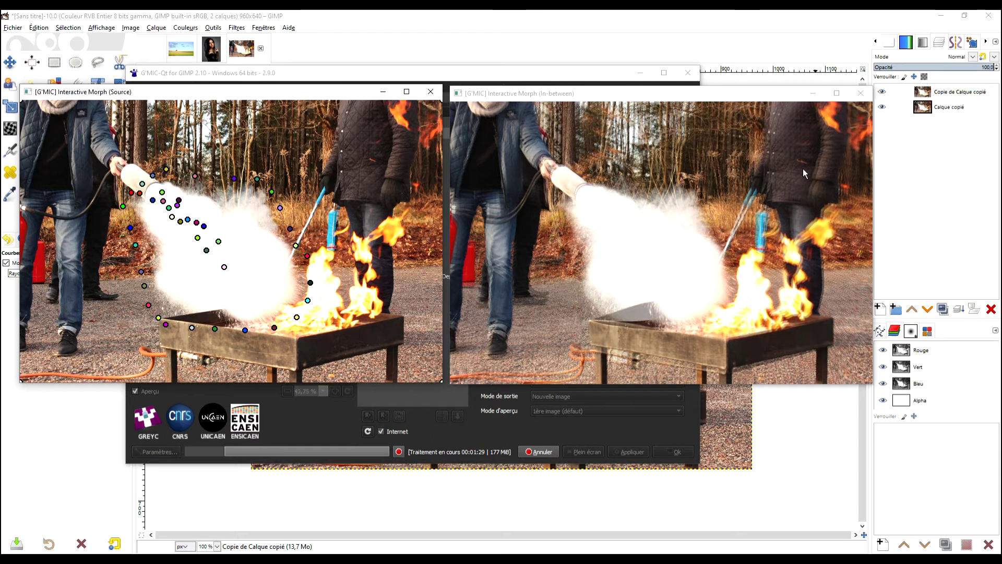
Add keypoints in the lower-right part of the smoke cloud with target positions pushed outward towards the tray and flames
key(space)
drag(252, 266, 241, 314)
drag(261, 283, 289, 282)
key(space)
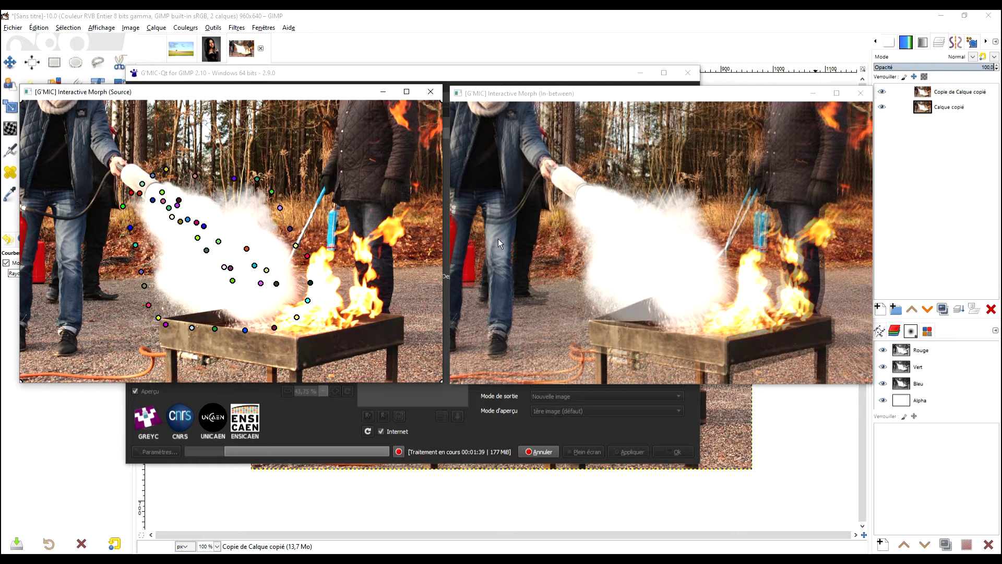
Anchor the leg of the man holding the extinguisher with a vertical row of fixed keypoints down his jeans
click(65, 208)
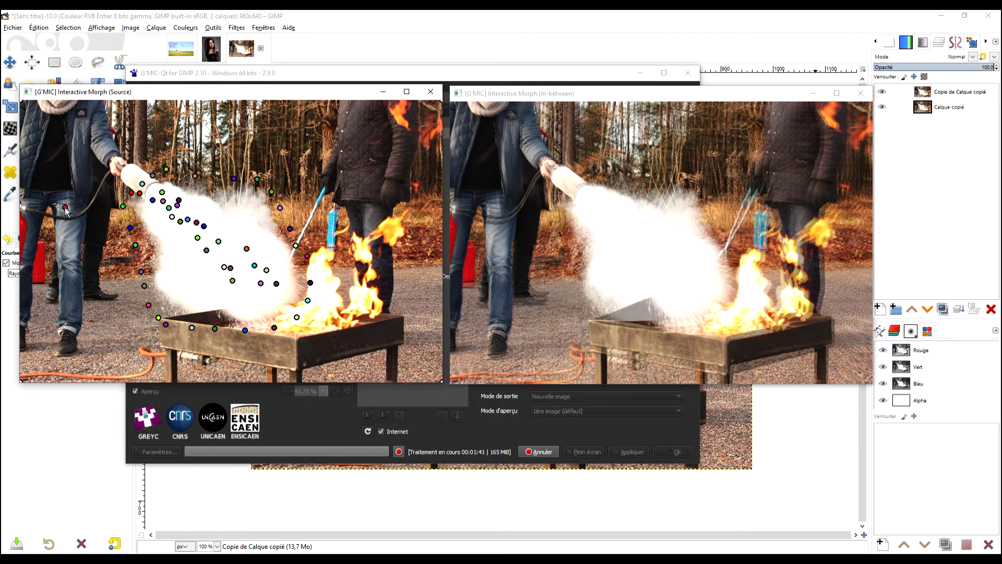
click(67, 239)
key(space)
click(68, 269)
key(space)
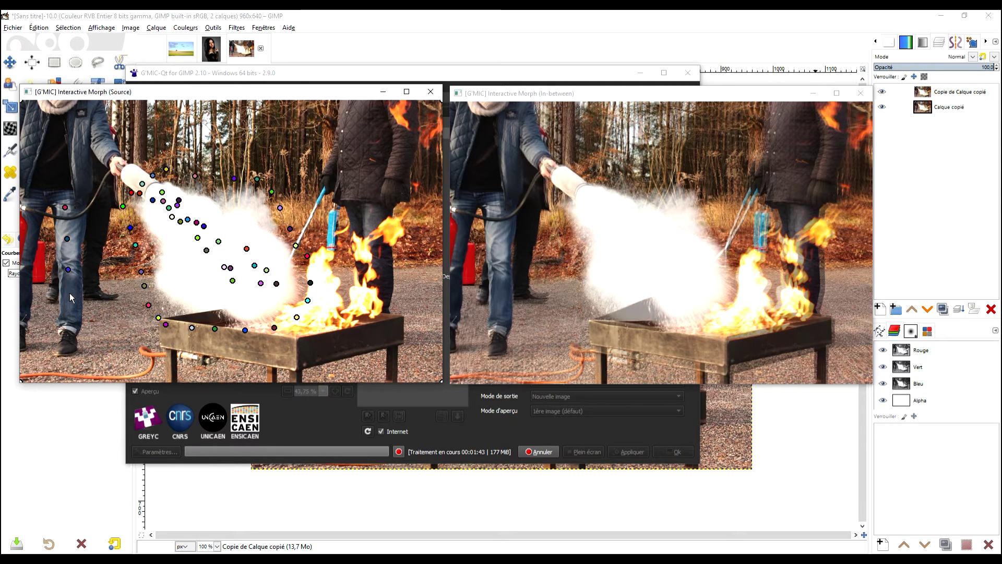
click(70, 293)
key(space)
Add fixed keypoints up the dark-clothed person in the background to the hand holding the extinguisher hose
click(91, 268)
click(100, 237)
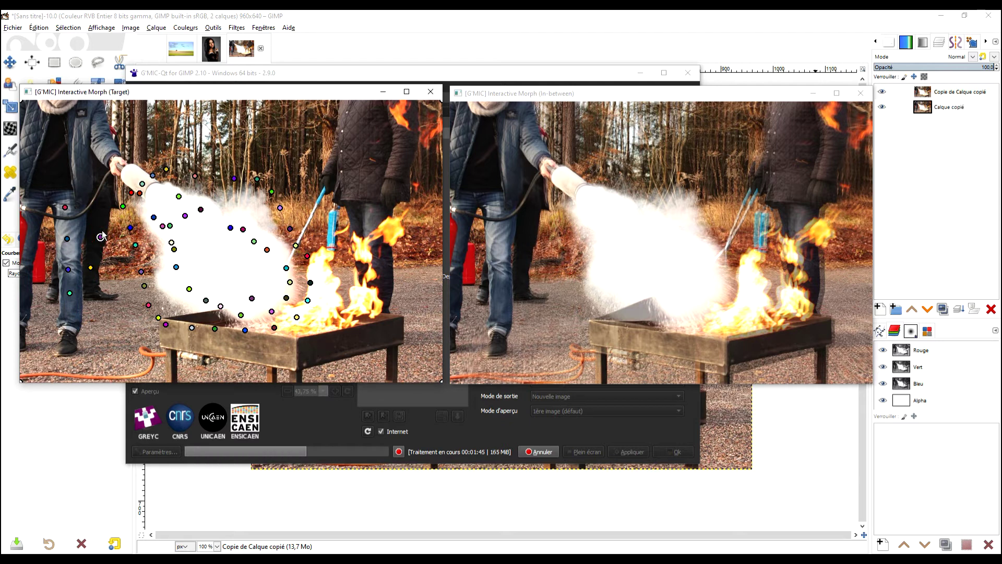
key(space)
click(108, 200)
click(108, 182)
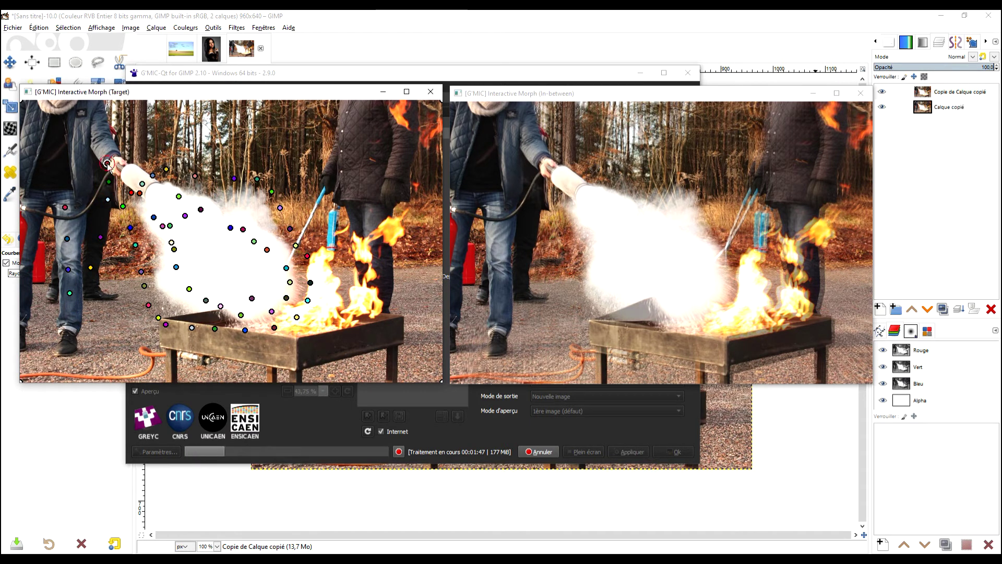
click(107, 163)
Place a row of fixed keypoints across the trees just above the smoke cloud
click(135, 142)
key(space)
click(154, 143)
key(space)
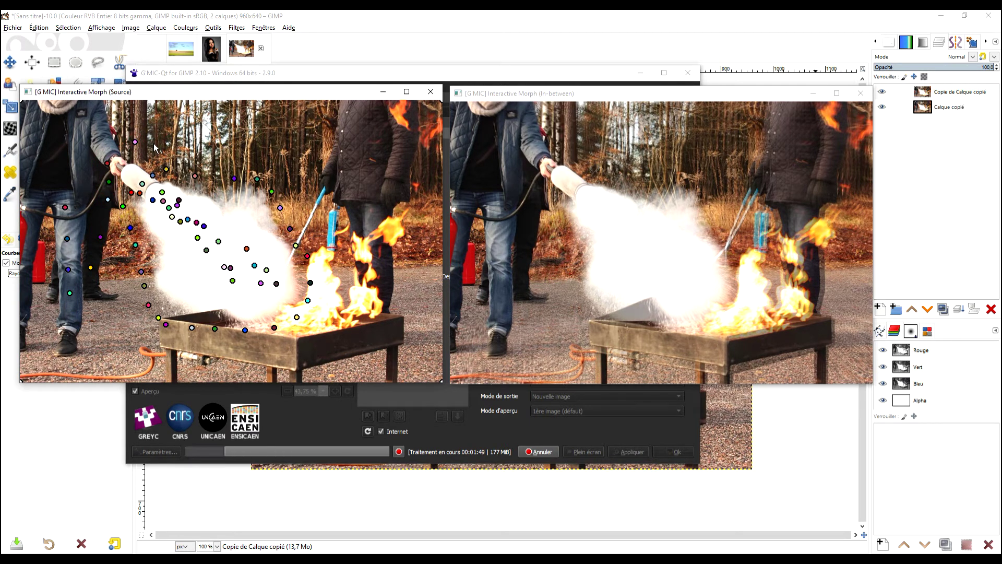
key(space)
click(203, 145)
key(space)
key(space)
click(236, 152)
click(275, 153)
Add fixed keypoints around the blue torch, the flames and the legs and jacket of the man on the right
click(320, 162)
click(336, 190)
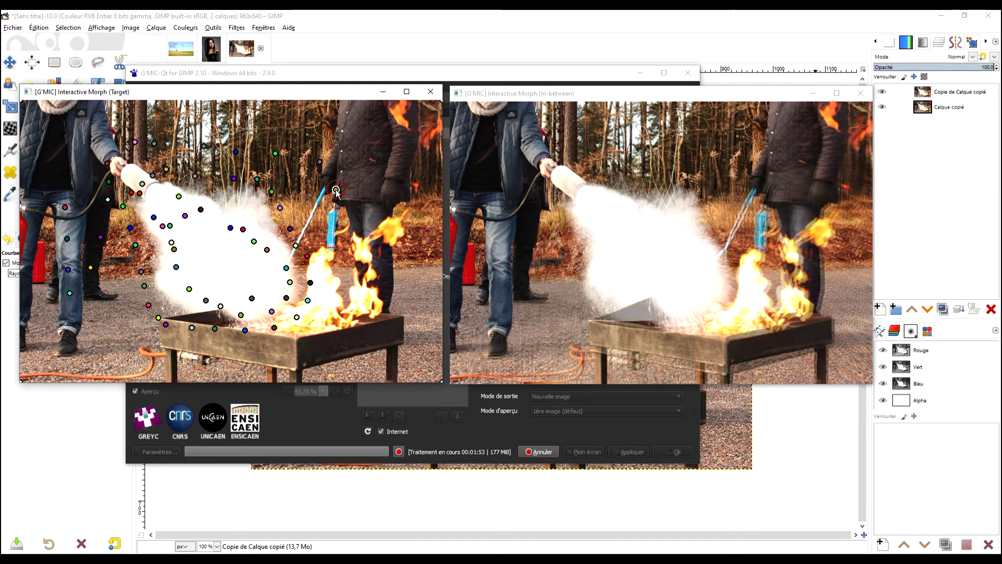
click(312, 217)
key(space)
click(320, 238)
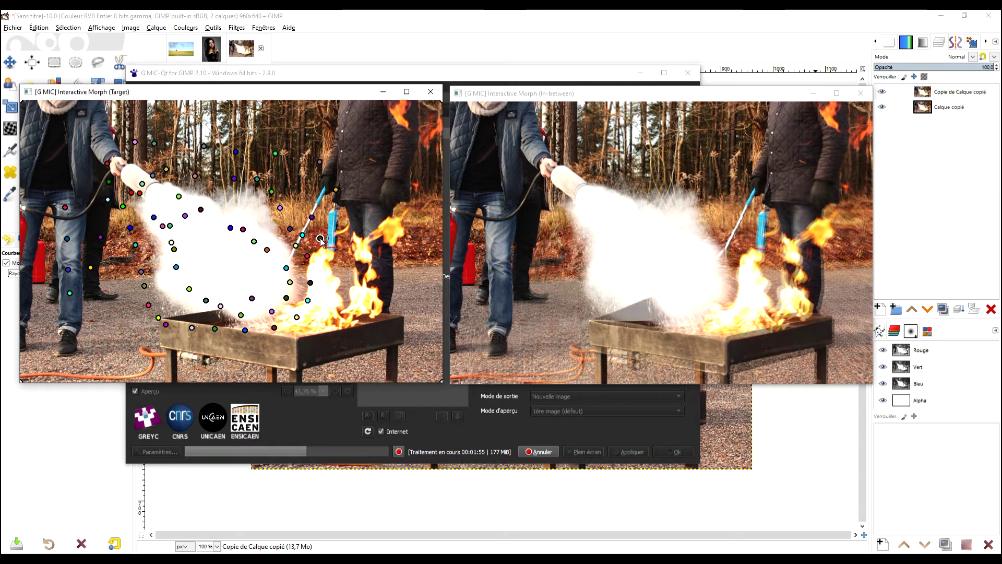
click(340, 235)
click(369, 235)
click(373, 278)
click(390, 199)
click(395, 162)
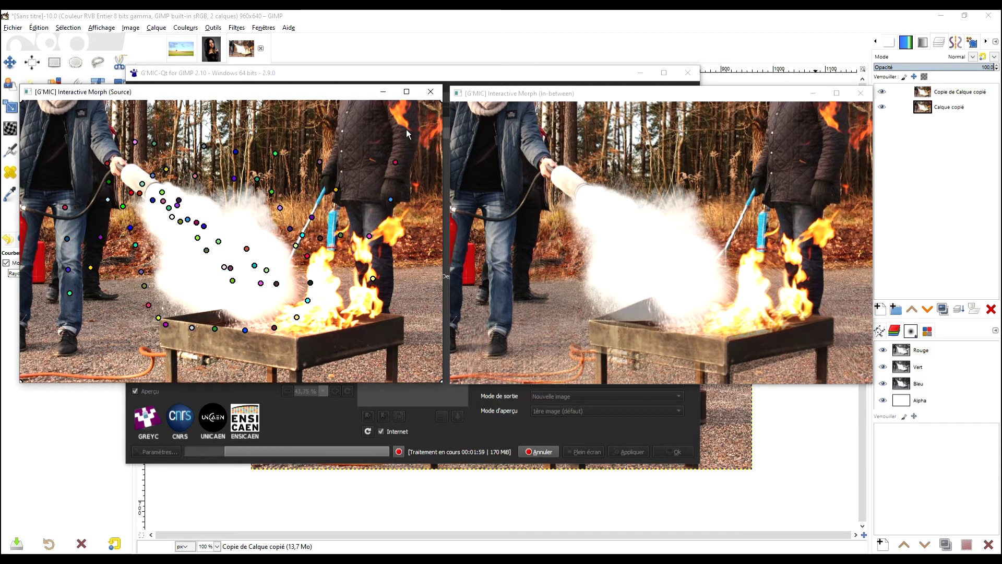
Place a second row of fixed keypoints along the upper part of the image, from the right man's shoulder across the trees
click(406, 129)
click(340, 125)
click(295, 125)
key(space)
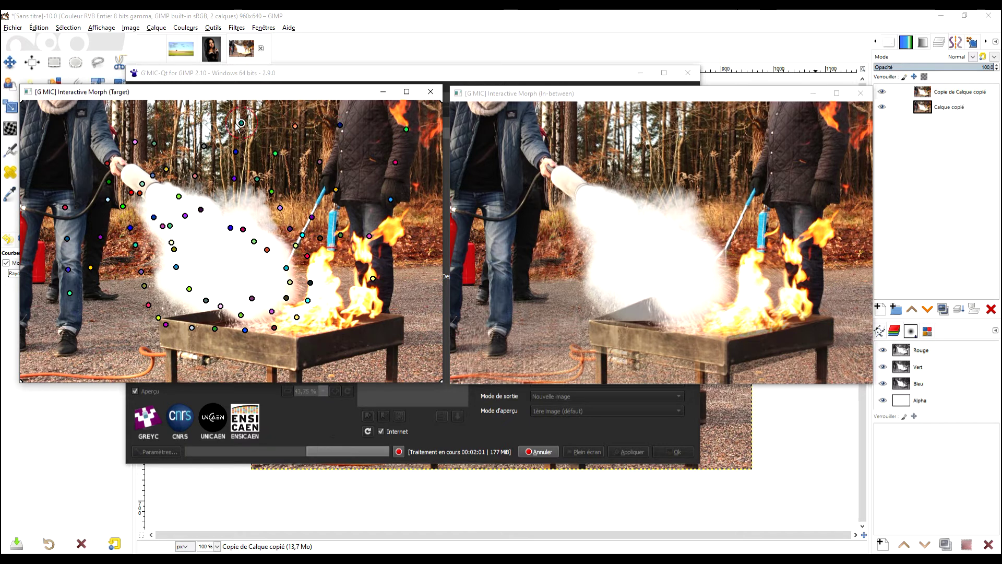
click(241, 123)
click(198, 119)
key(space)
click(116, 118)
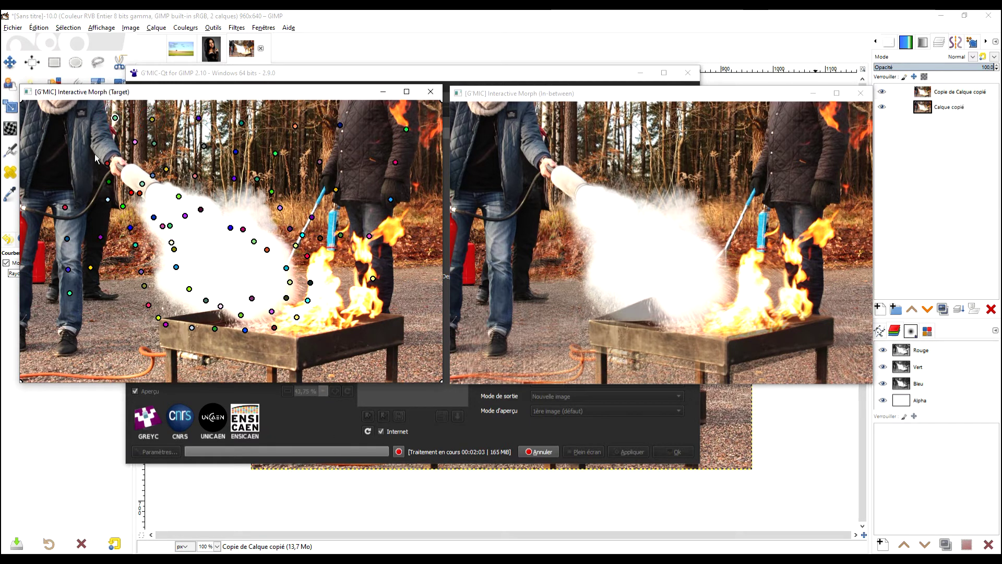
Add fixed keypoints on the left man's black shirt, the pavement behind and beside his shoes, and the orange hose
click(68, 173)
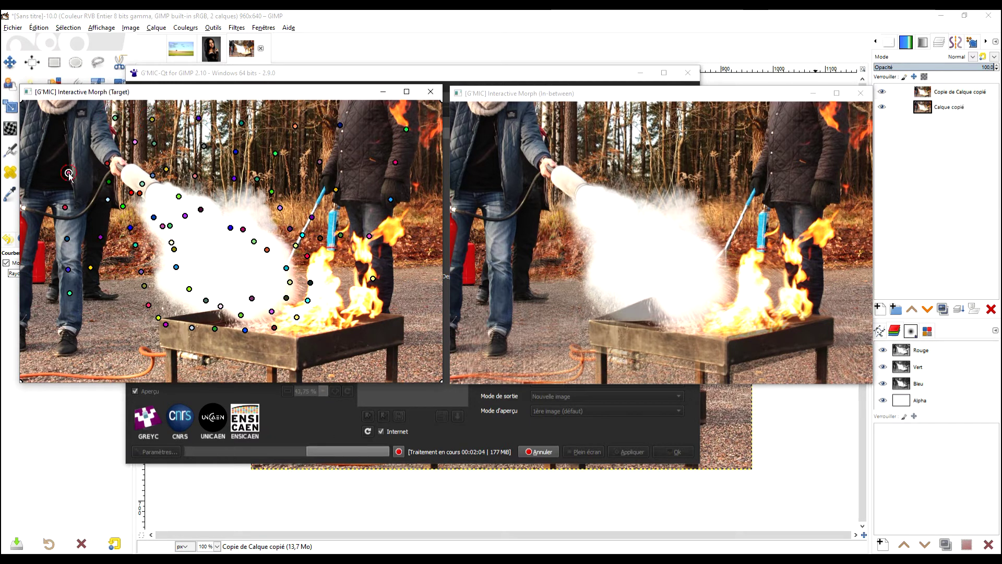
click(116, 297)
click(122, 349)
click(134, 375)
click(150, 354)
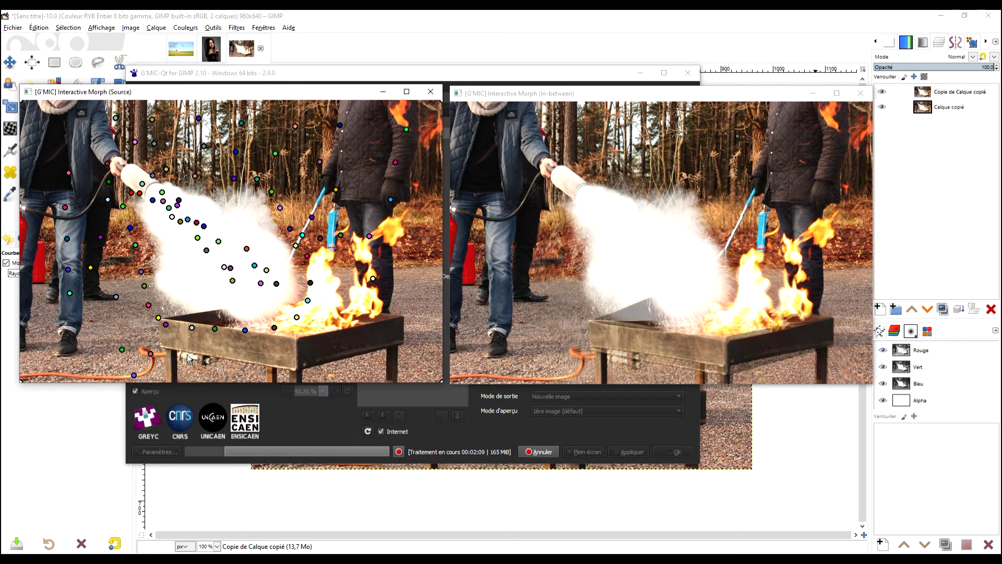
Place a row of fixed keypoints along the ground beneath the fire tray, from its left legs to the pavement right of it
click(187, 354)
click(213, 358)
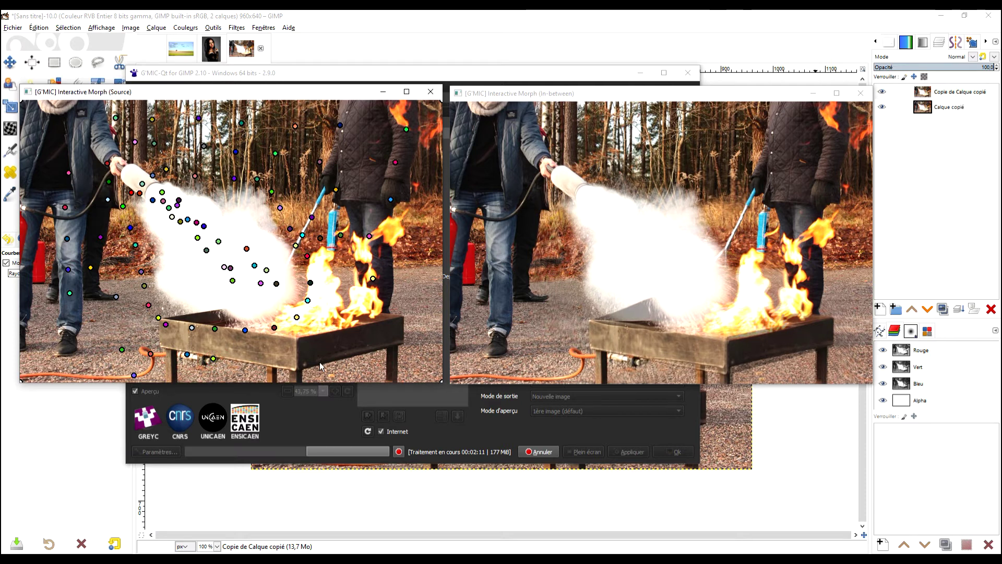
click(276, 361)
key(space)
click(299, 366)
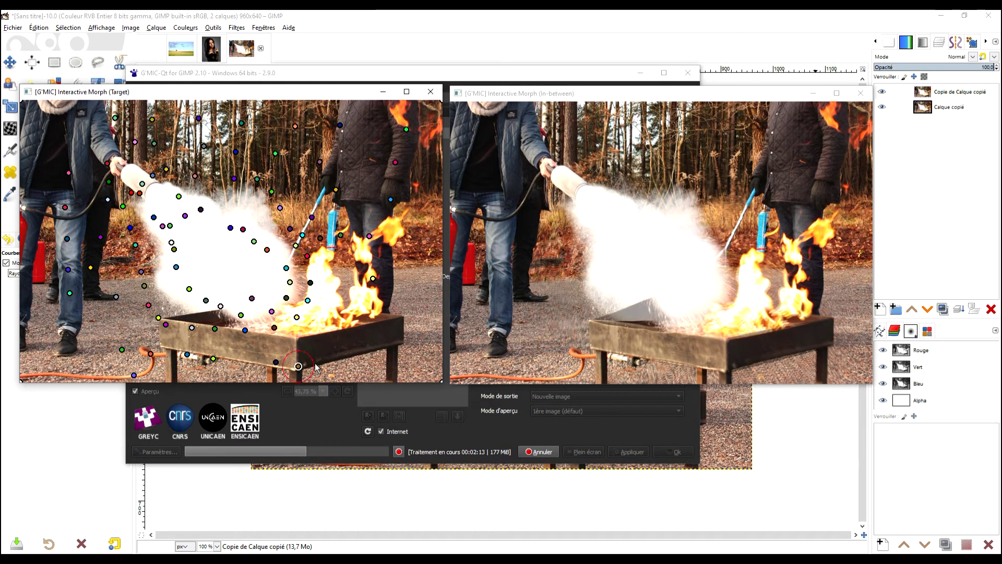
click(344, 355)
click(414, 345)
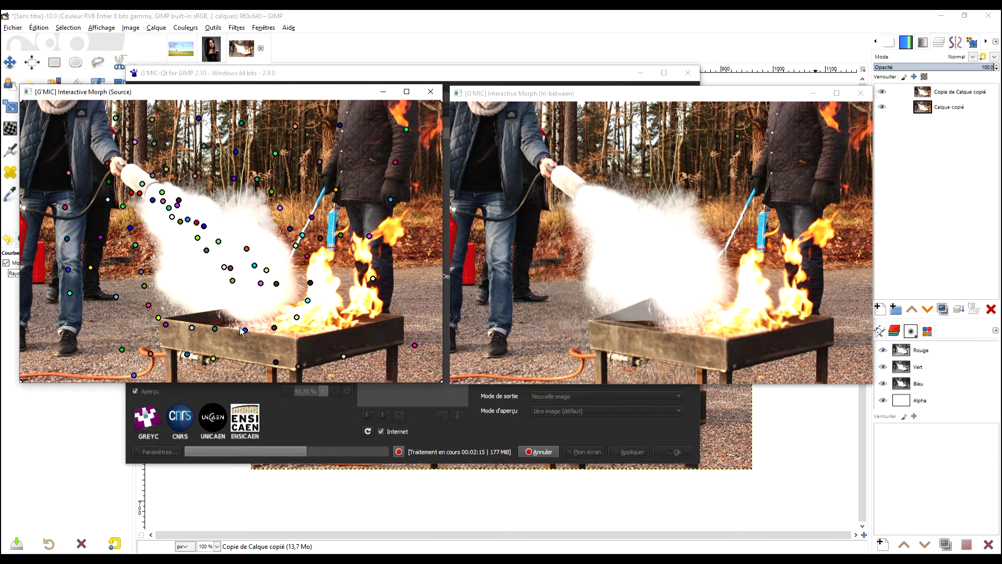
Add a cluster of fixed keypoints along the tray's dark back edge, just below the smoke cloud
click(190, 316)
click(207, 315)
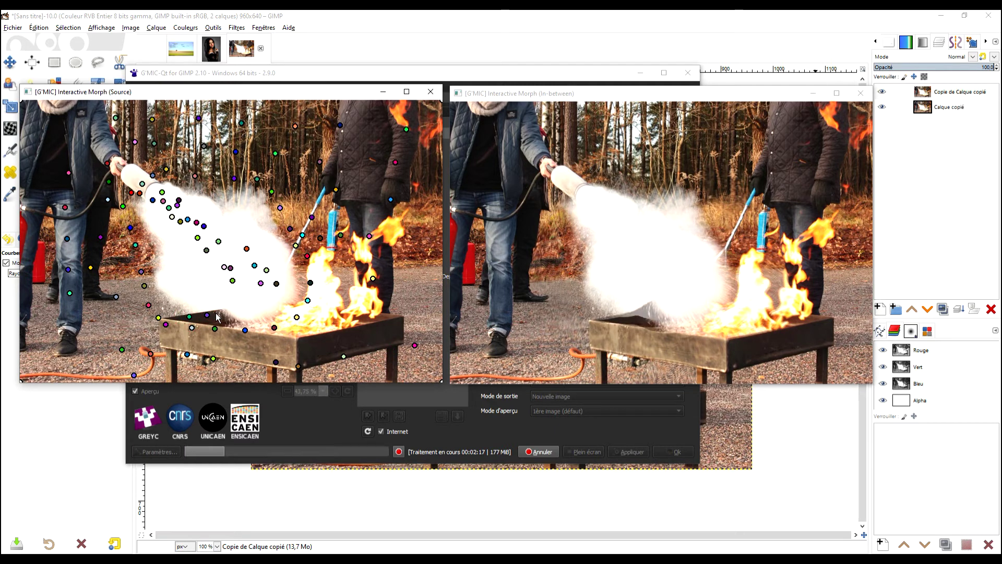
click(220, 312)
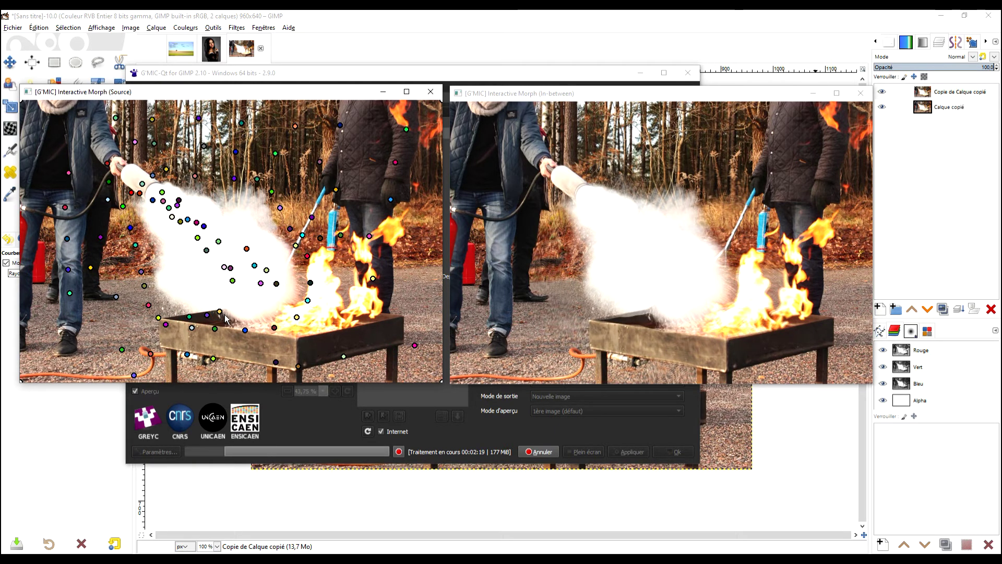
click(224, 315)
click(212, 313)
click(198, 312)
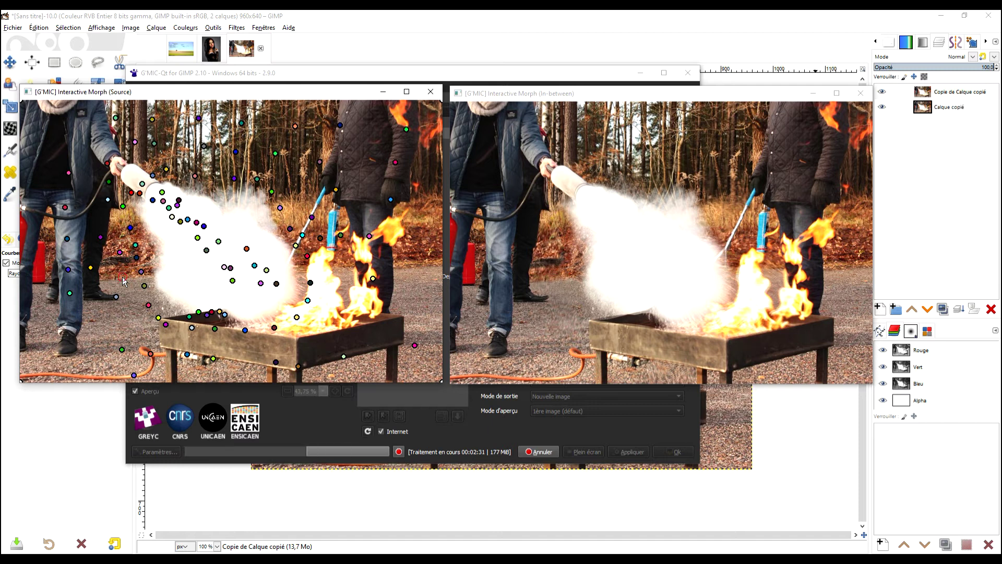
Add fixed keypoints in the background on both sides of the smoke, left of the cloud and beside the torch
key(space)
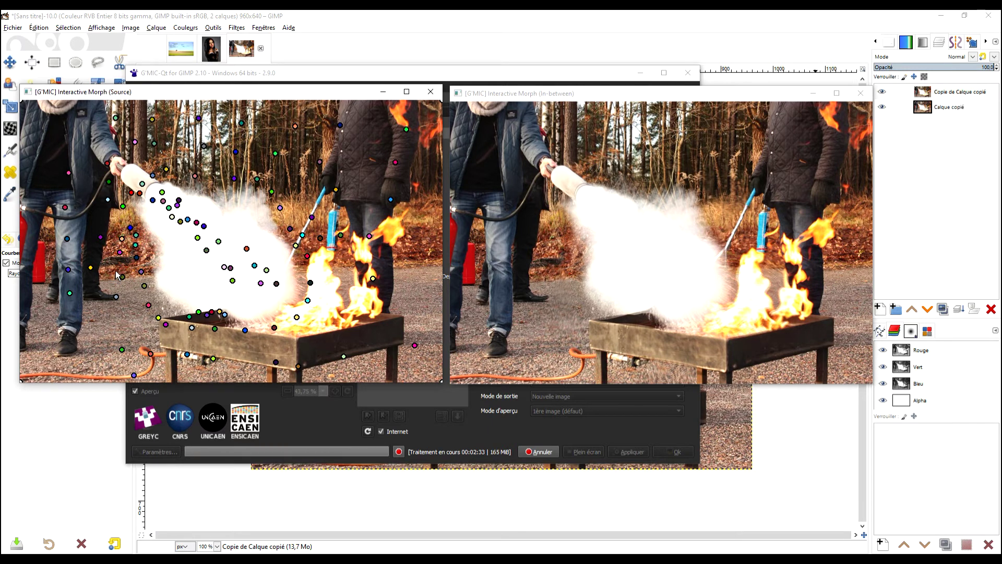
click(115, 271)
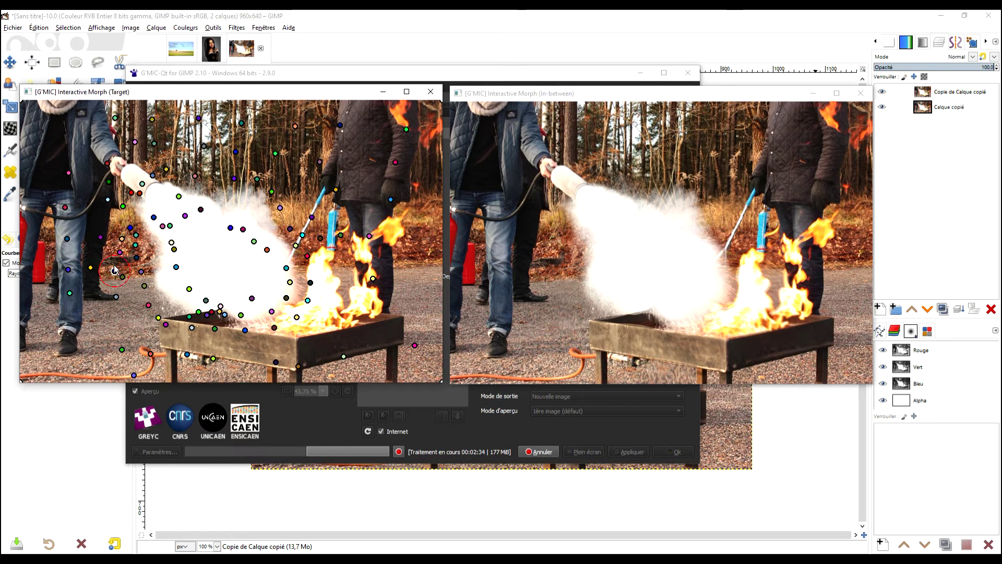
click(318, 229)
click(293, 215)
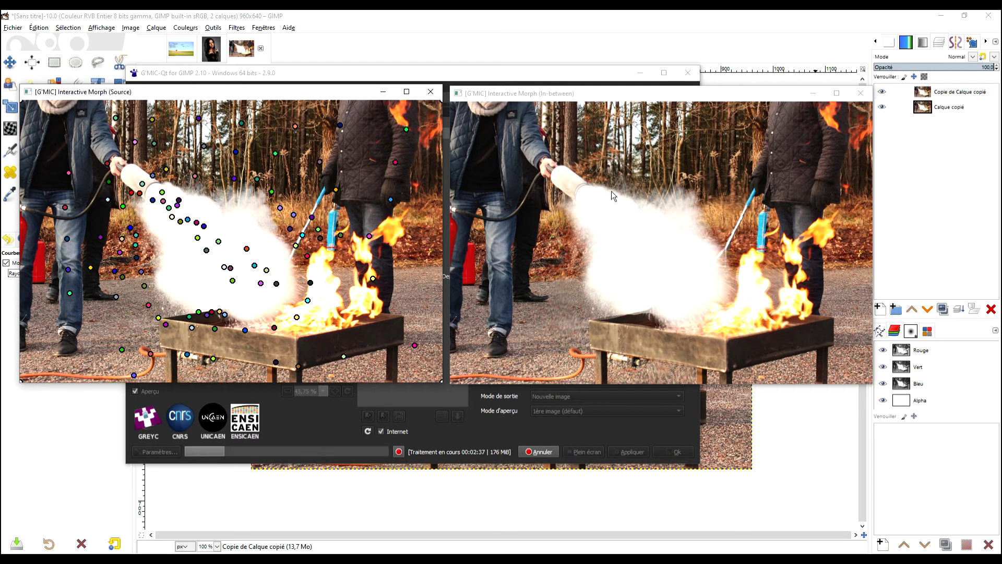
Add keypoints inside the lower-left and lower-middle smoke and shift their target positions outward to the cloud's edge
key(space)
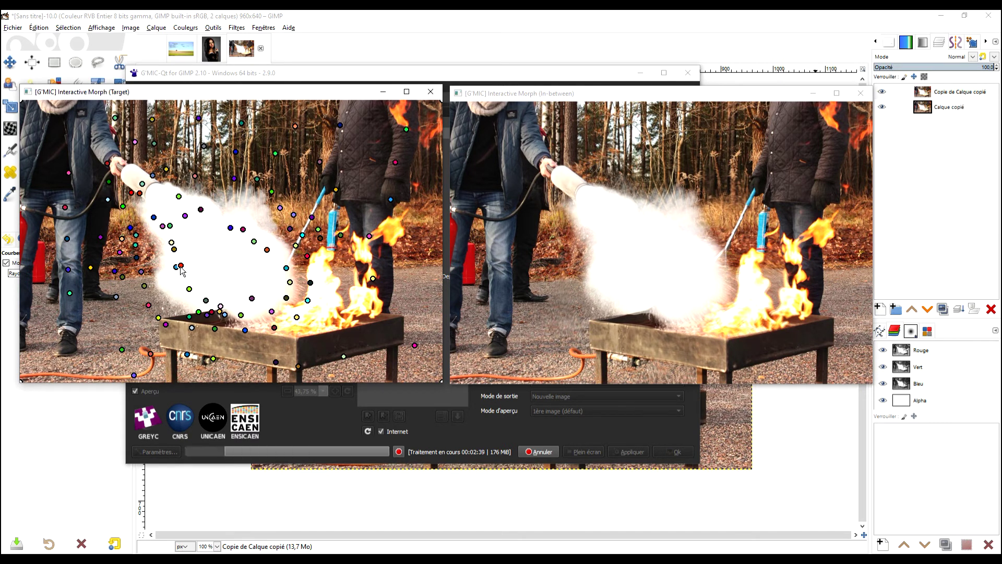
click(196, 279)
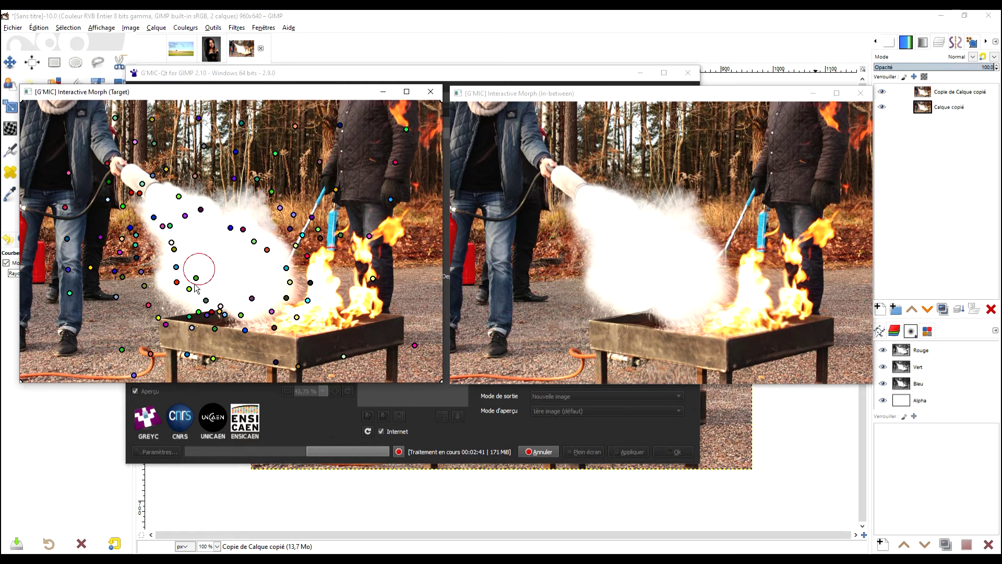
drag(192, 292, 191, 297)
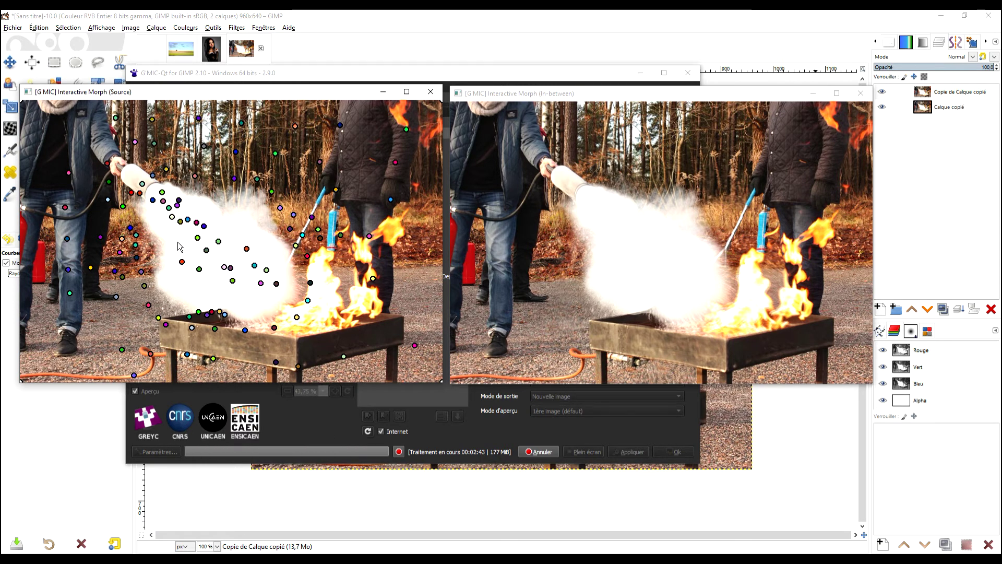
click(165, 260)
drag(213, 284, 233, 308)
click(230, 284)
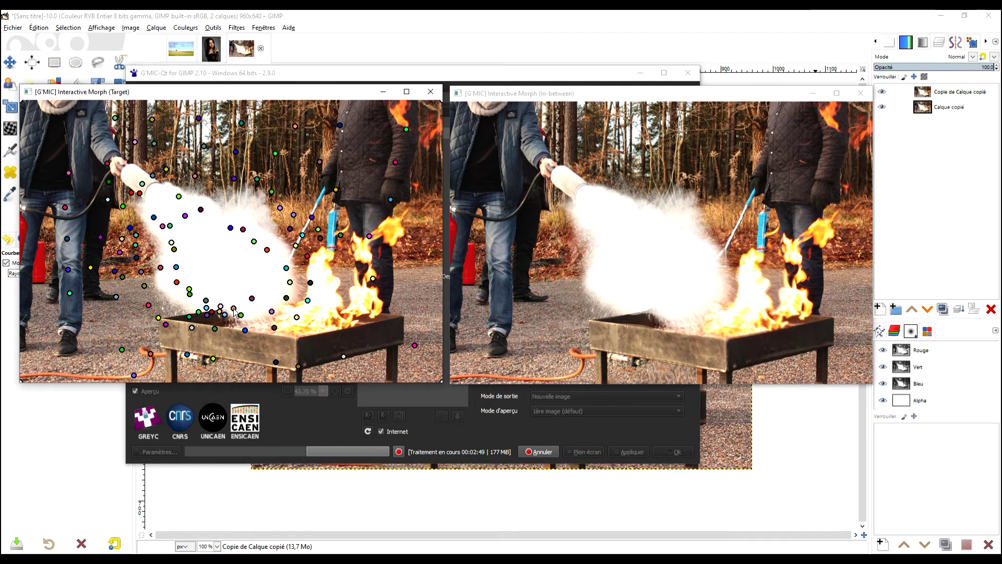
Add a smoke keypoint shifted downward in the target near the lower right, and pin the cloud's right edge by the torch tip
key(space)
click(254, 290)
key(space)
click(286, 263)
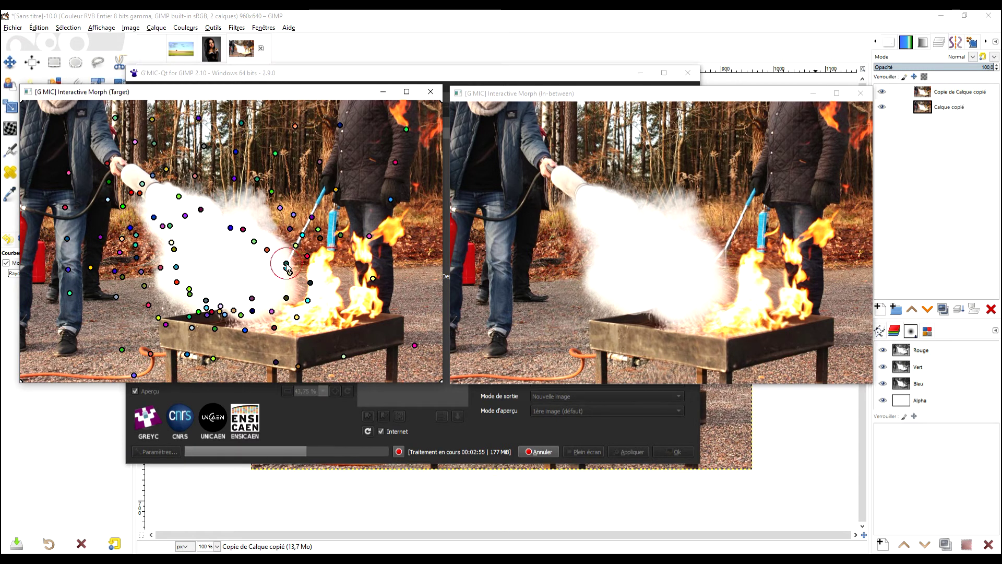
key(space)
key(space)
click(290, 254)
key(space)
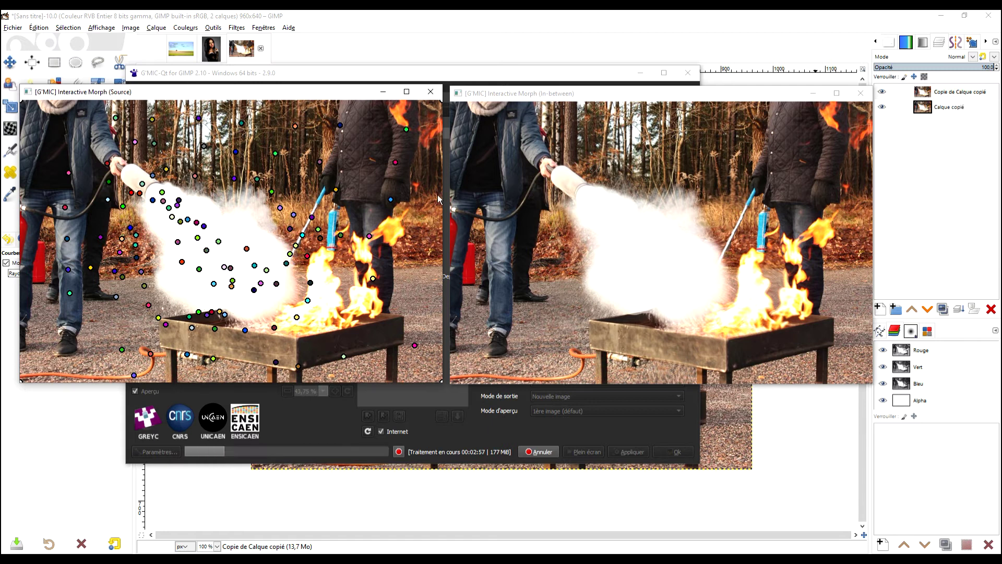
Add two keypoints in the upper middle of the smoke and shift their target positions up towards the cloud's top edge
click(232, 231)
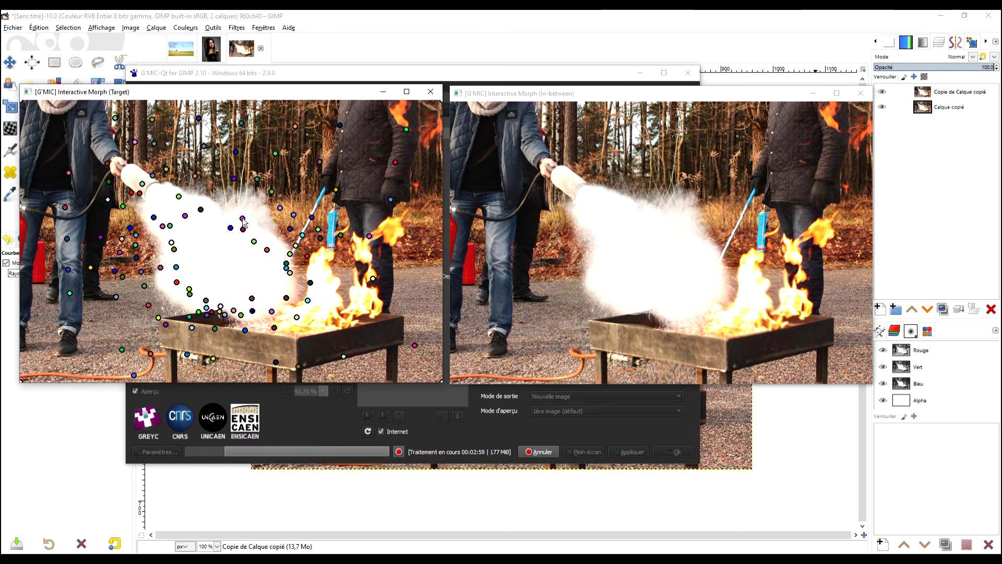
key(space)
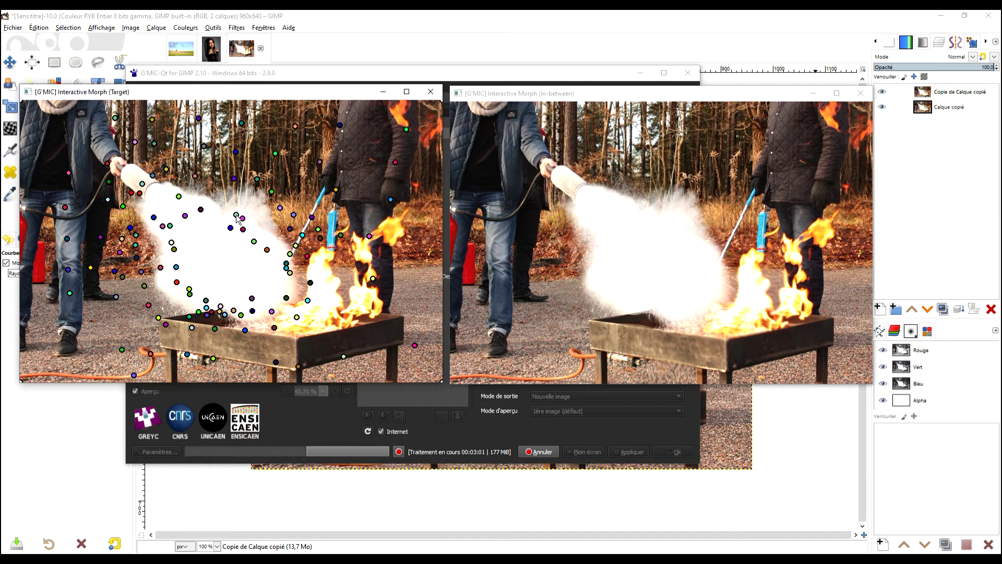
key(space)
Place fixed keypoints around the extinguisher nozzle where the smoke comes out
click(155, 191)
key(space)
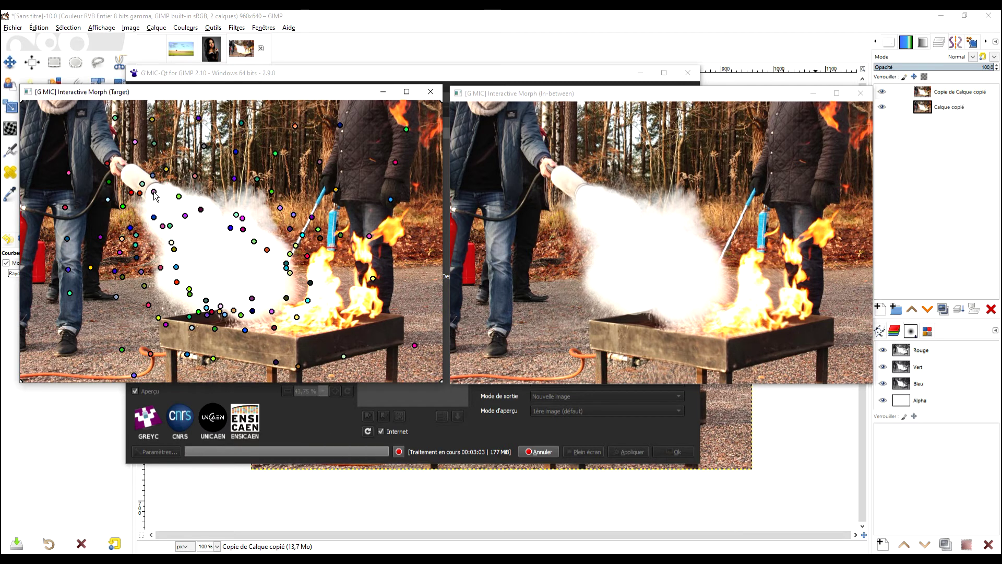
key(space)
click(149, 185)
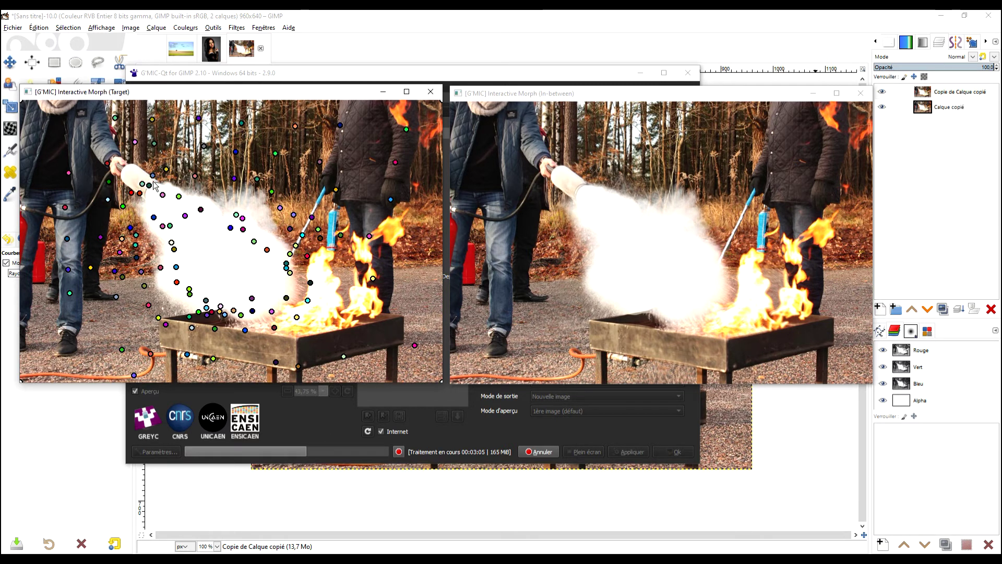
click(149, 185)
click(155, 182)
click(155, 182)
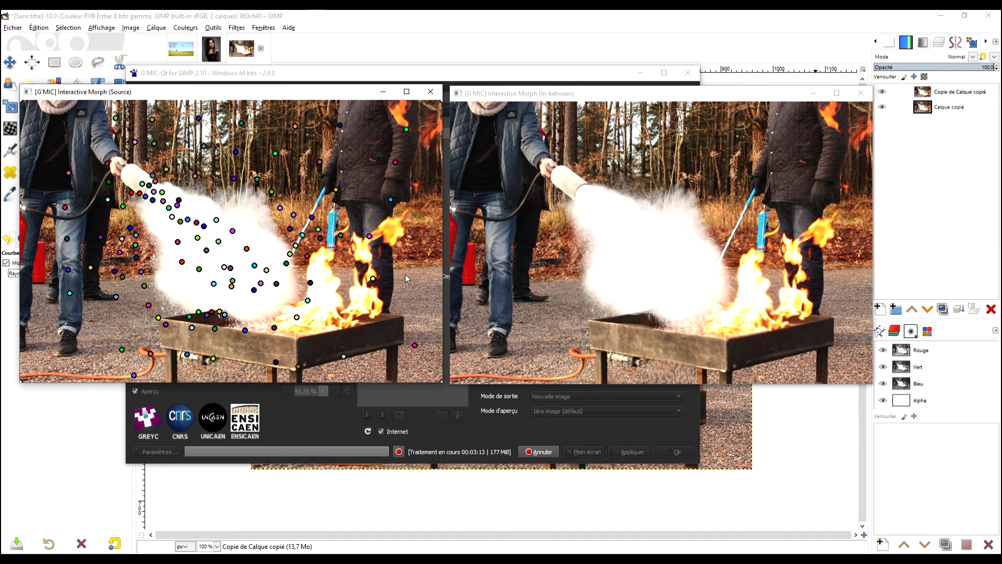
Add fixed keypoints on the lower right flames, the tray's front corner and the tray's front side
click(366, 298)
click(302, 326)
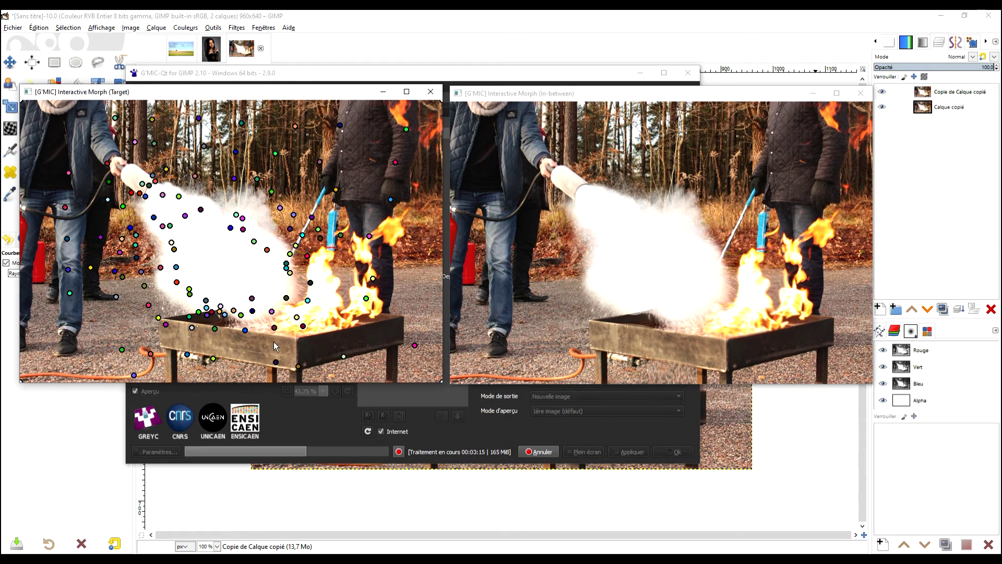
key(space)
key(space)
key(space)
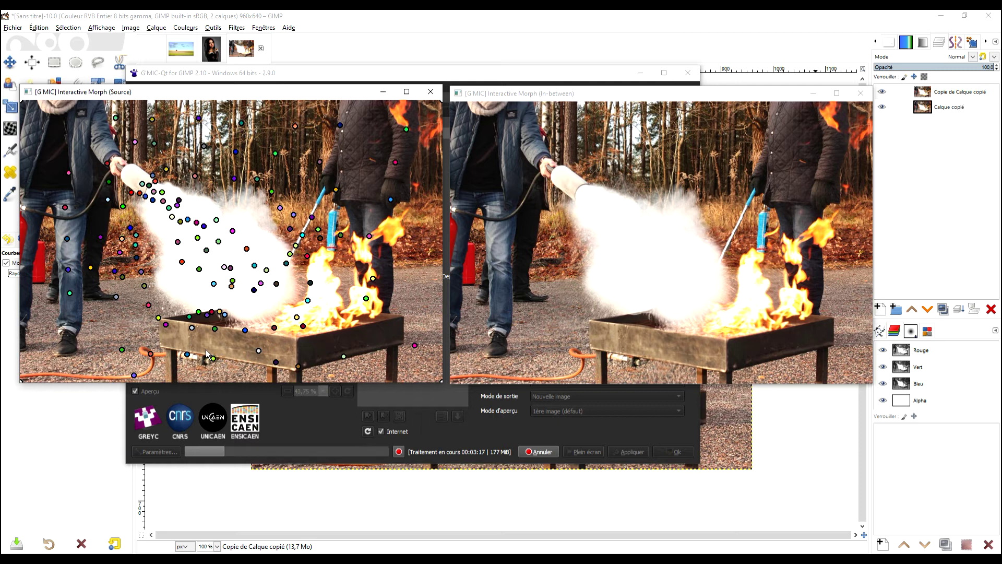
Add fixed keypoints below the tray's left side and across the pavement around the left man's shoes
key(space)
key(space)
key(space)
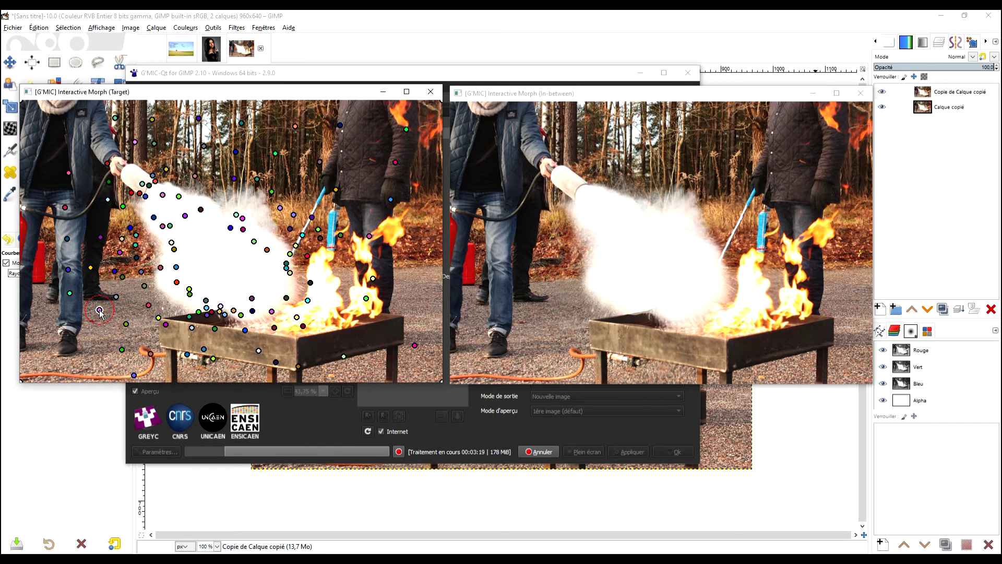
key(space)
key(space)
key(space)
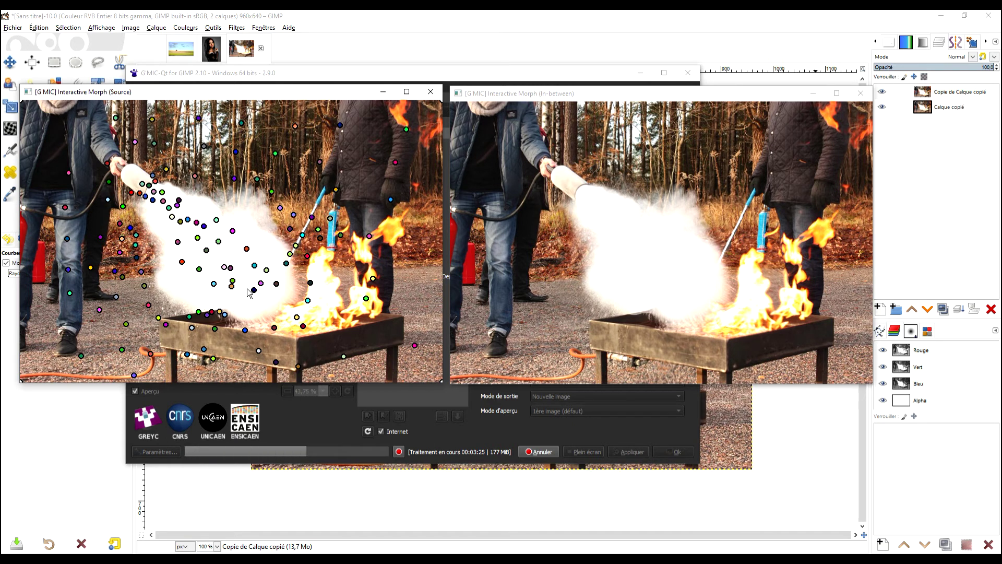
Add a keypoint at the smoke's lower edge, shift its target down to the tray, and rearrange the keypoints along the tray's back edge
key(space)
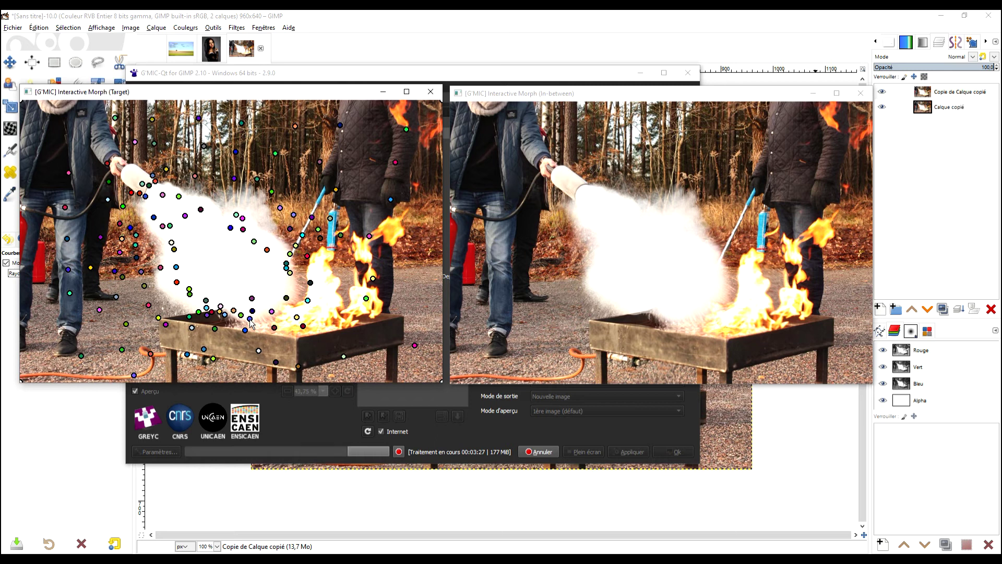
key(space)
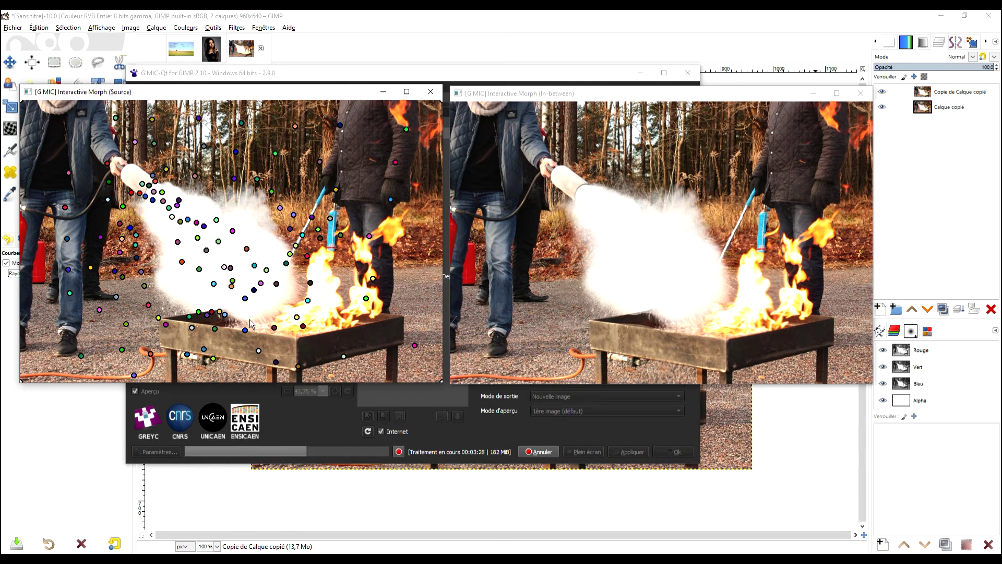
click(225, 308)
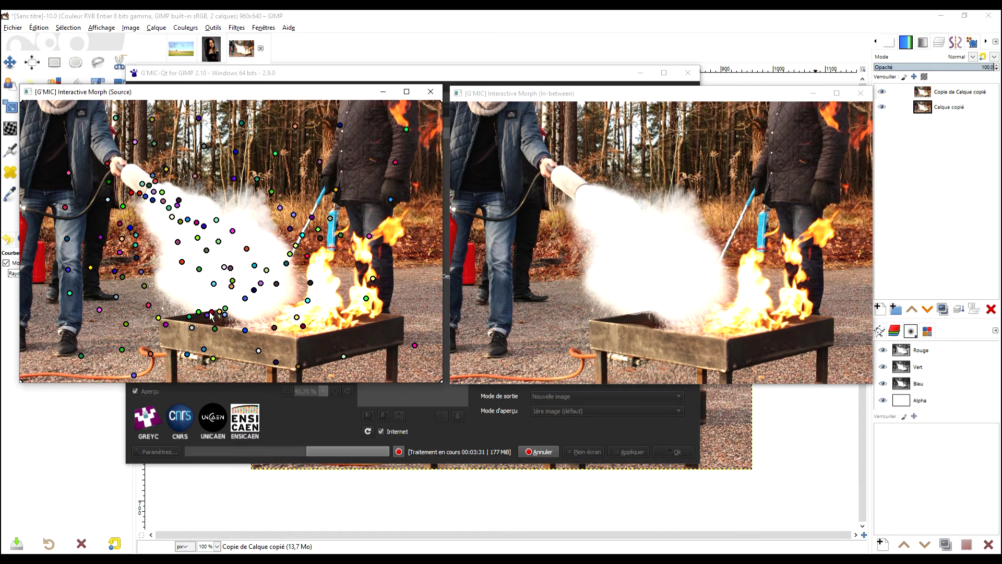
key(space)
key(space)
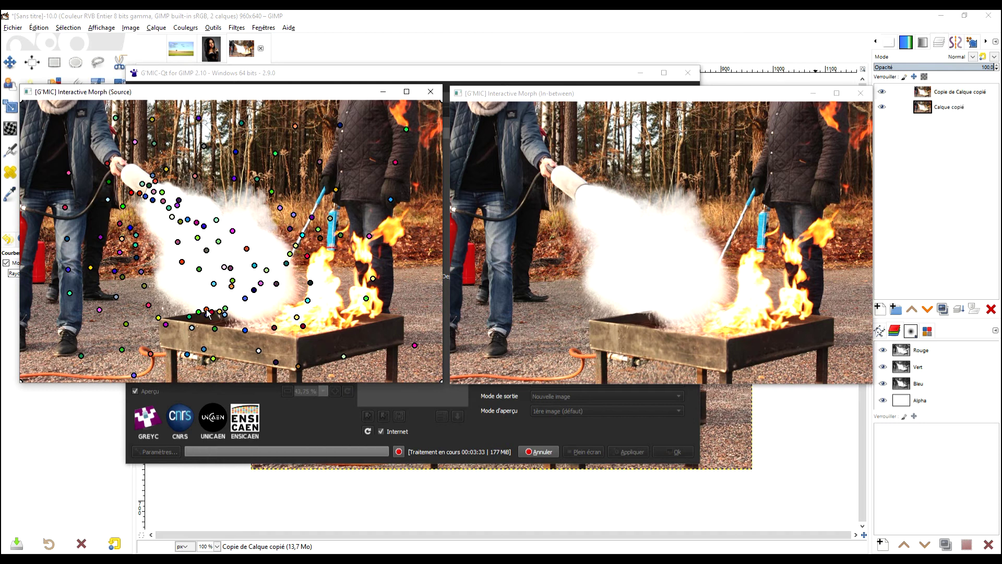
Add keypoints along the smoke's left side, pinning its border and shifting the inner ones outward in the target
key(space)
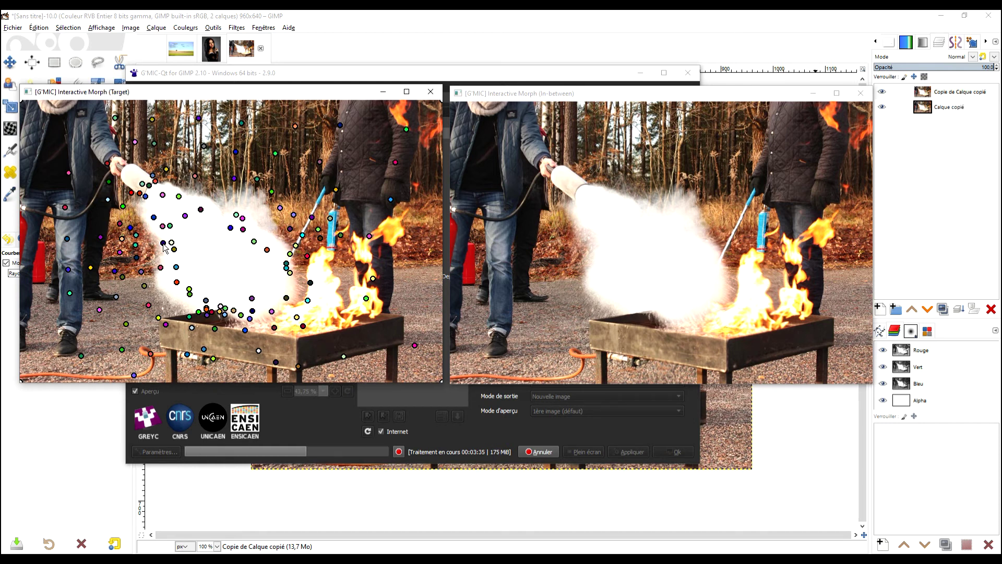
key(space)
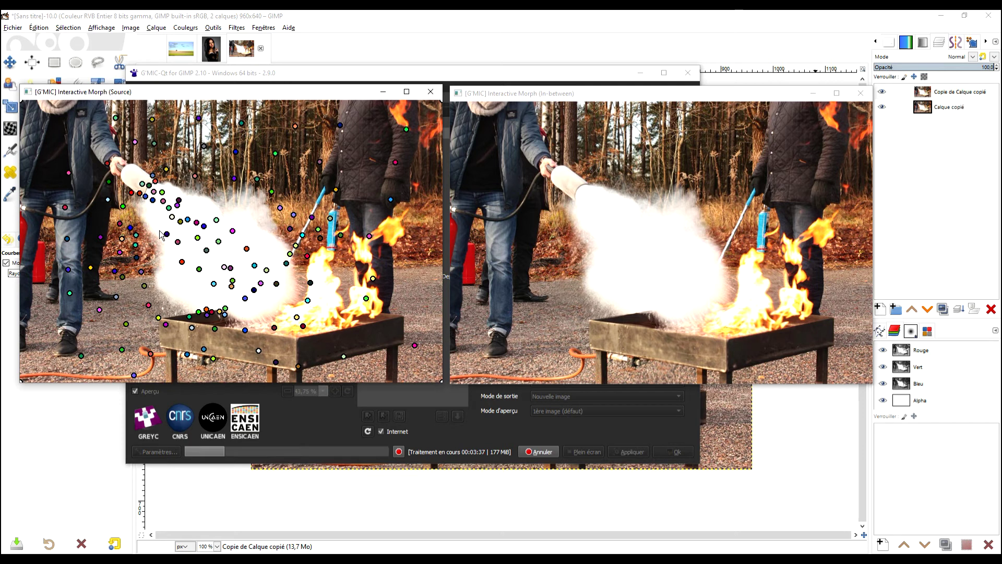
key(space)
key(space)
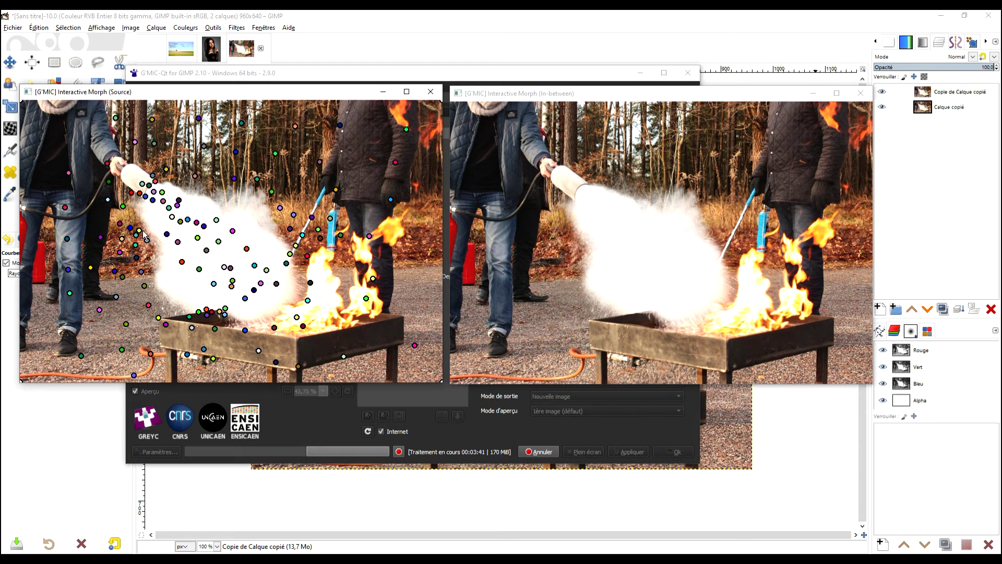
key(space)
key(space)
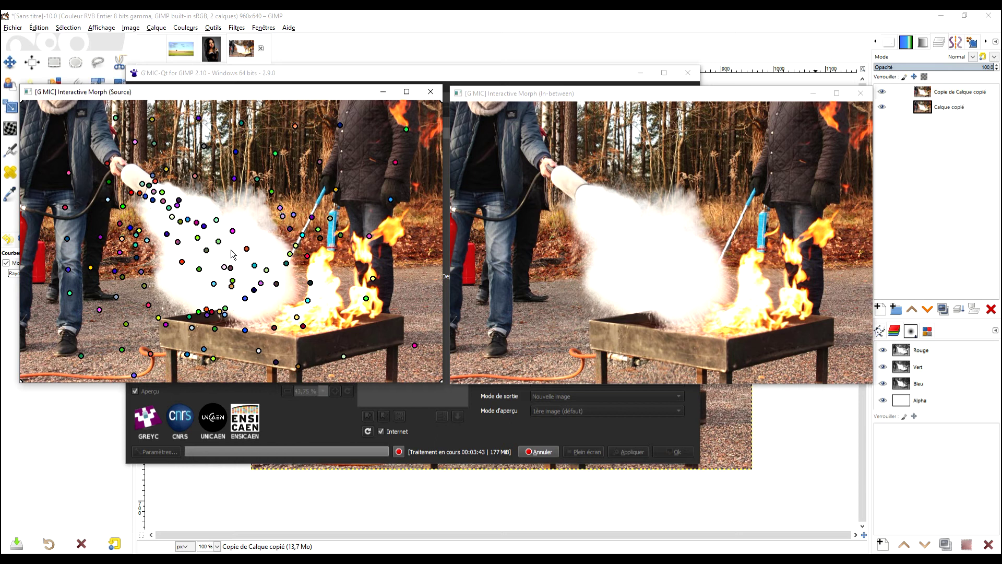
key(space)
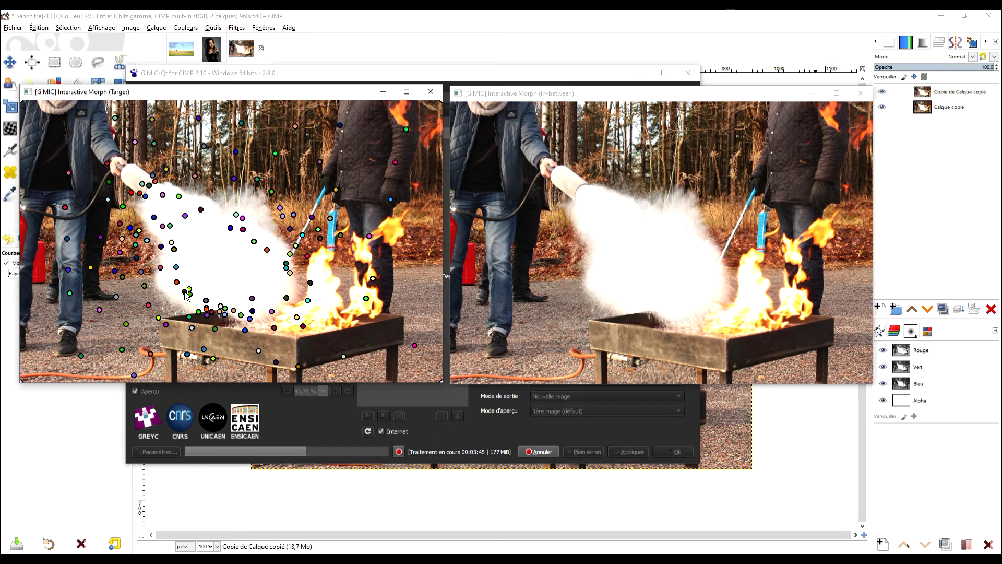
Finish the keypoint editing and let the interactive morph render its frames as layers of a new image
key(space)
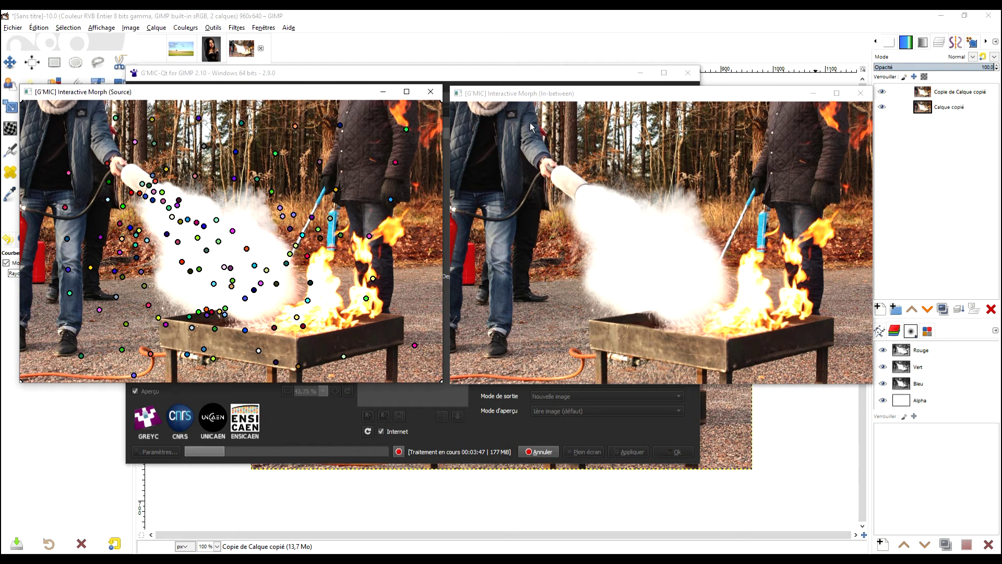
click(430, 92)
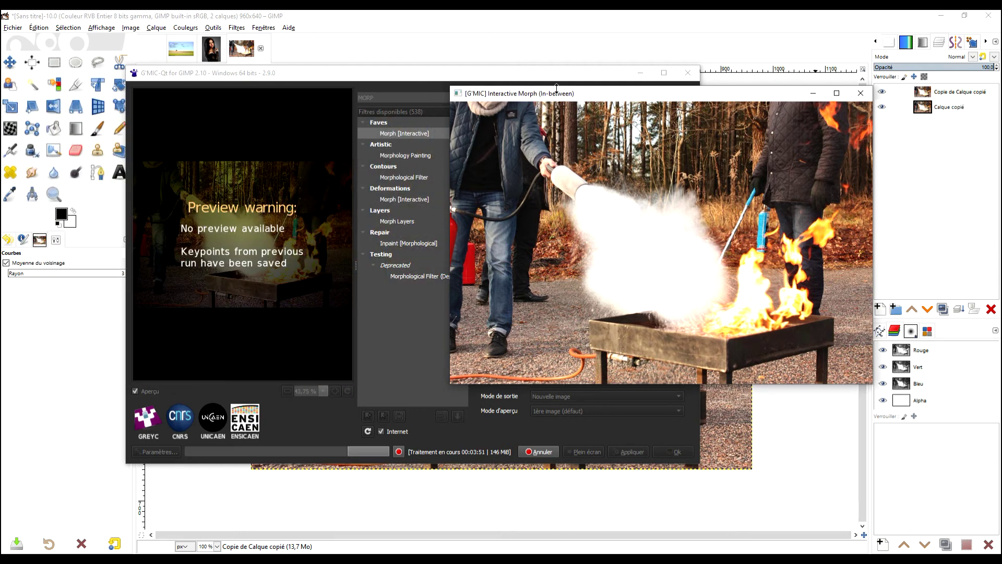
drag(556, 89, 256, 89)
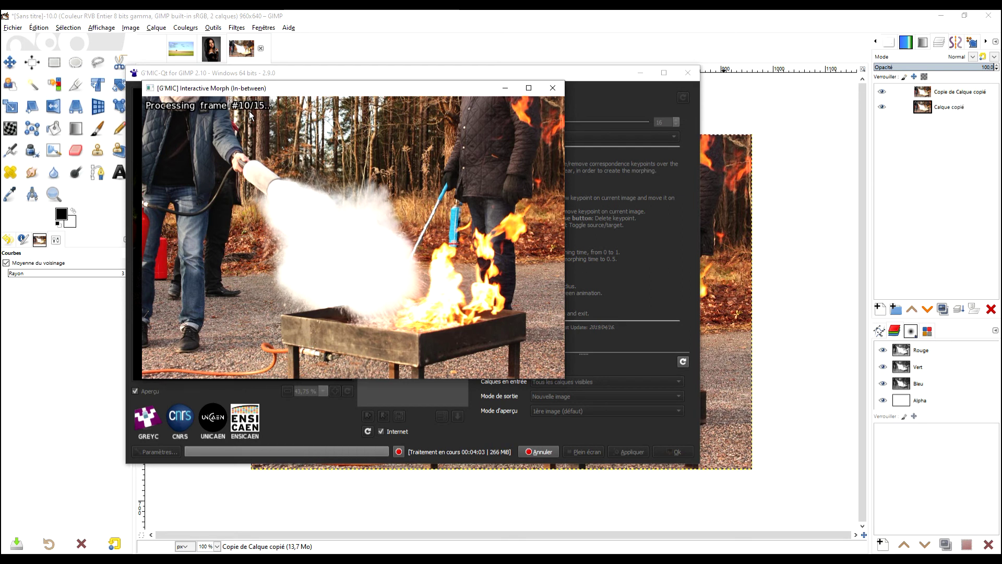
key(Escape)
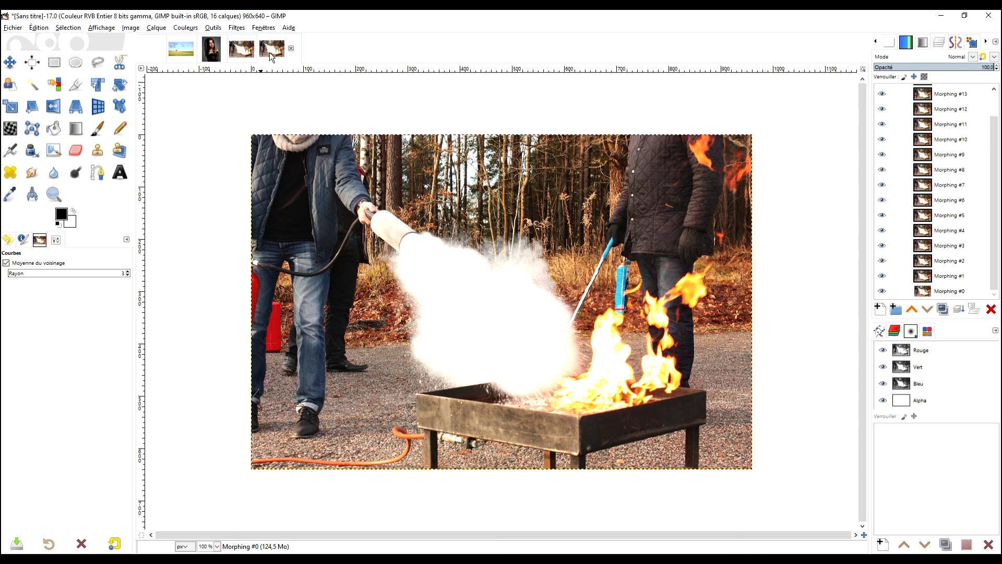
Play back the new image's Morphing layers as an animation in a maximized playback window
scroll(950, 147, up, 2)
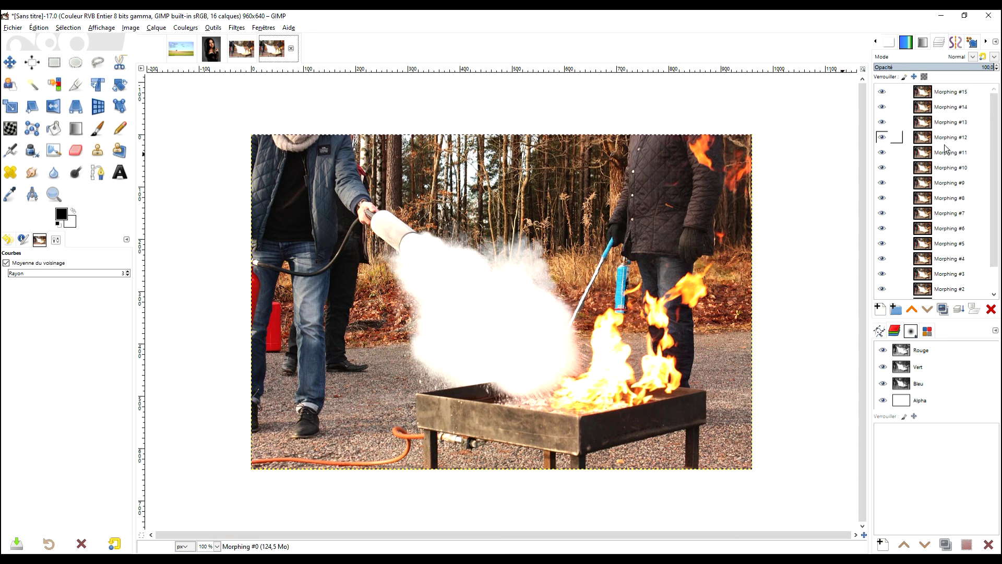
click(240, 29)
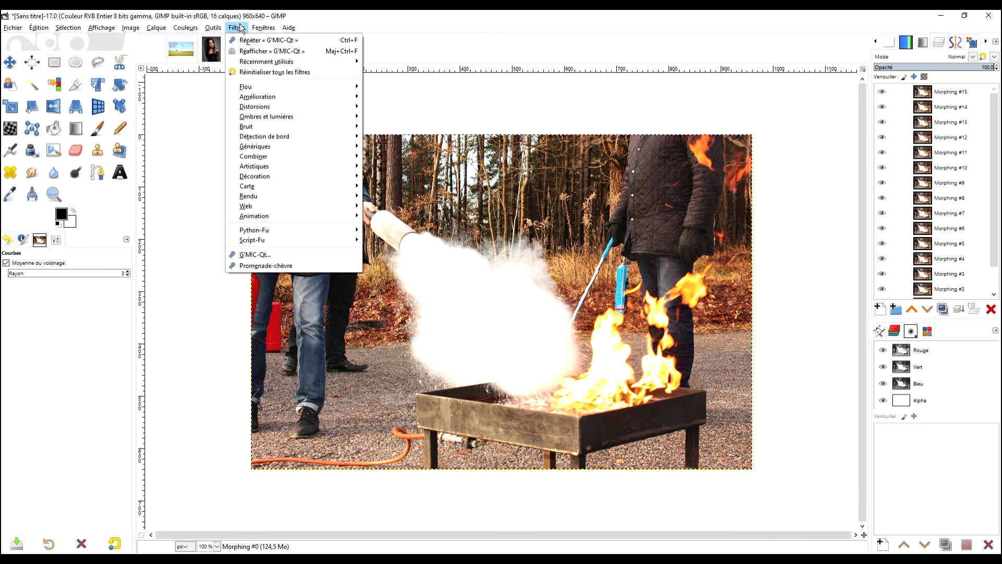
mouse_move(280, 217)
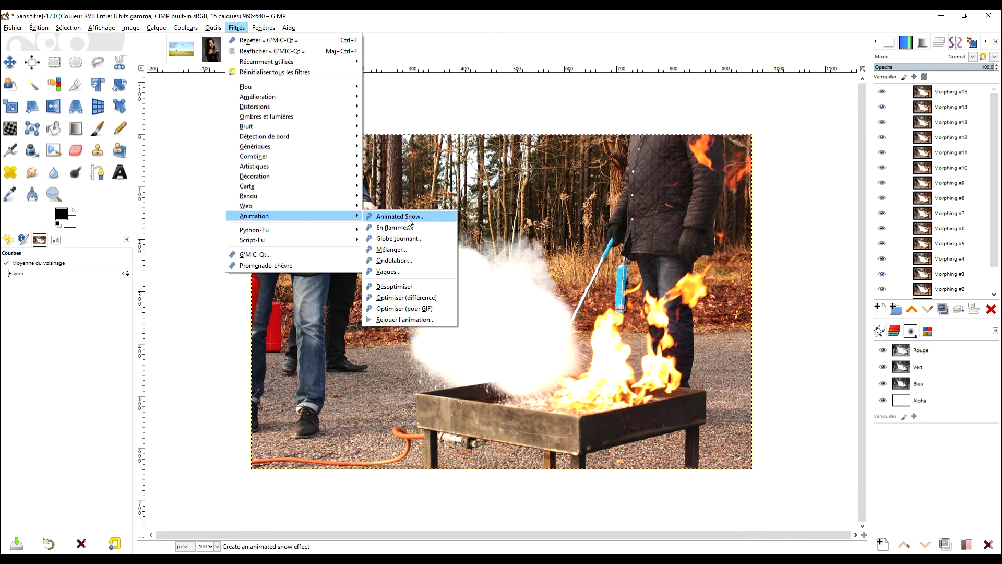
click(431, 320)
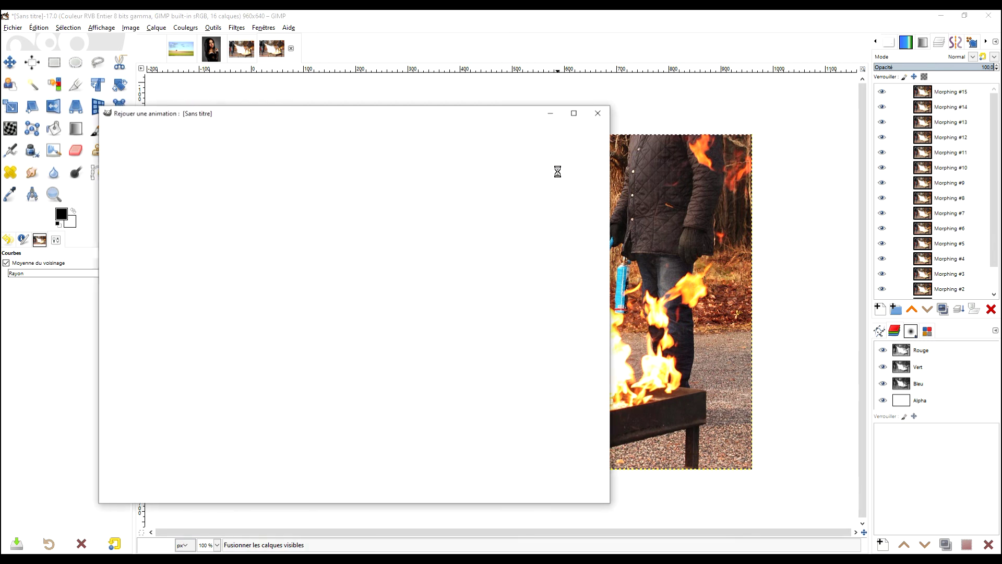
click(573, 112)
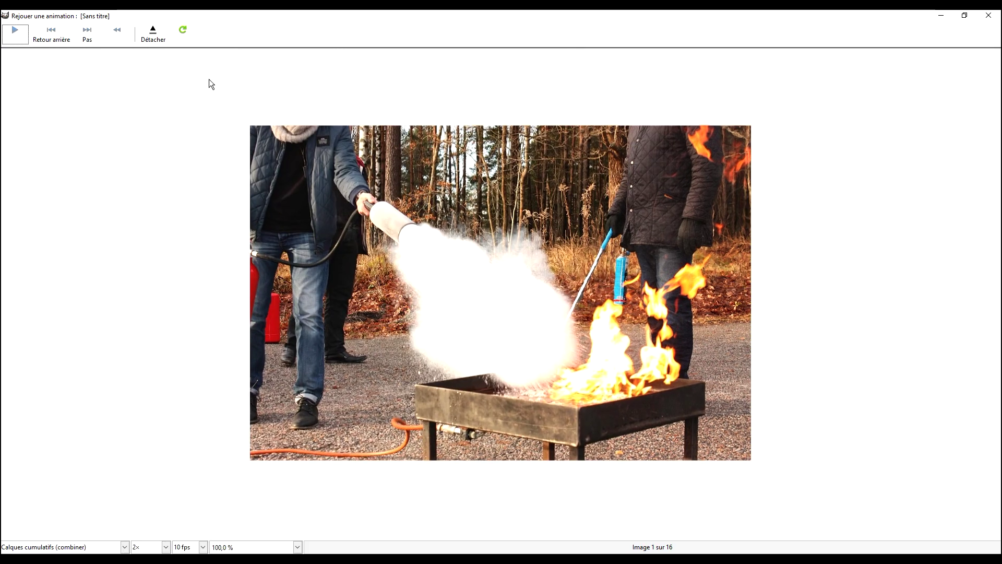
click(13, 39)
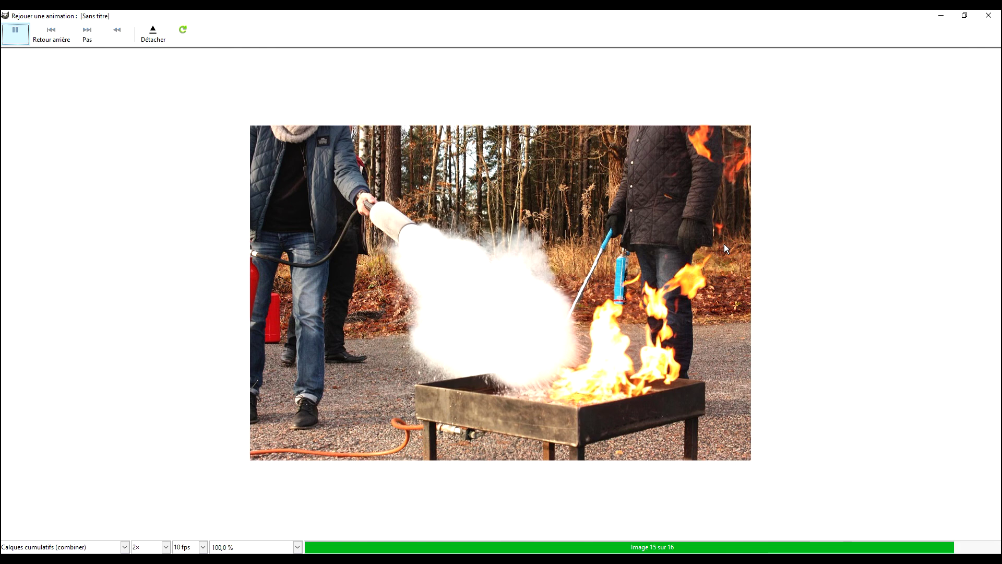